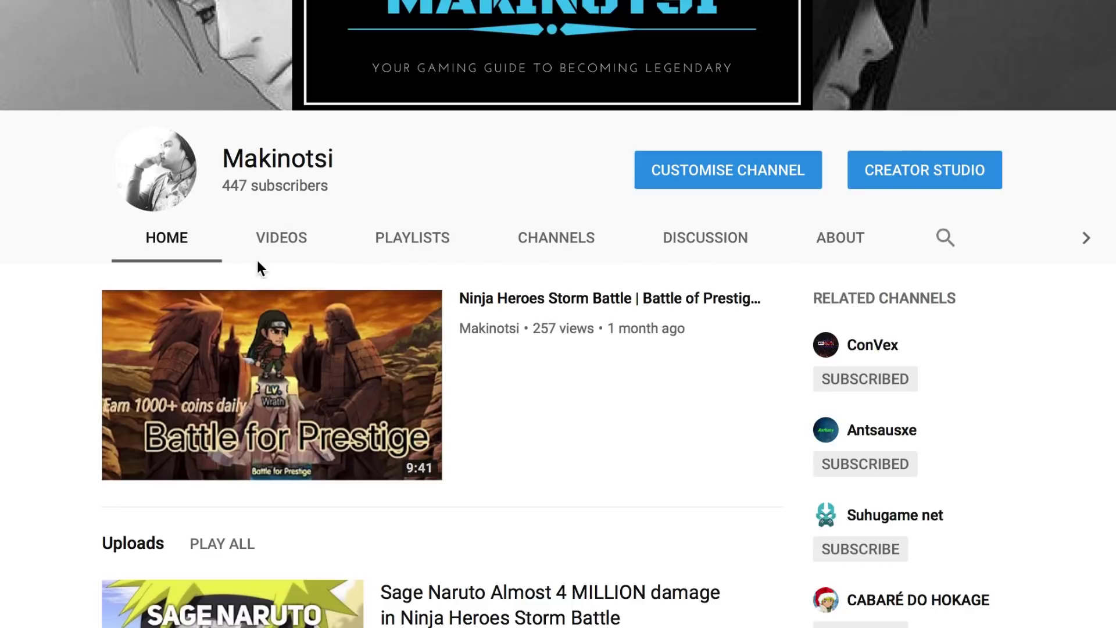
scroll(290, 345, "down", 3)
scroll(291, 345, "down", 3)
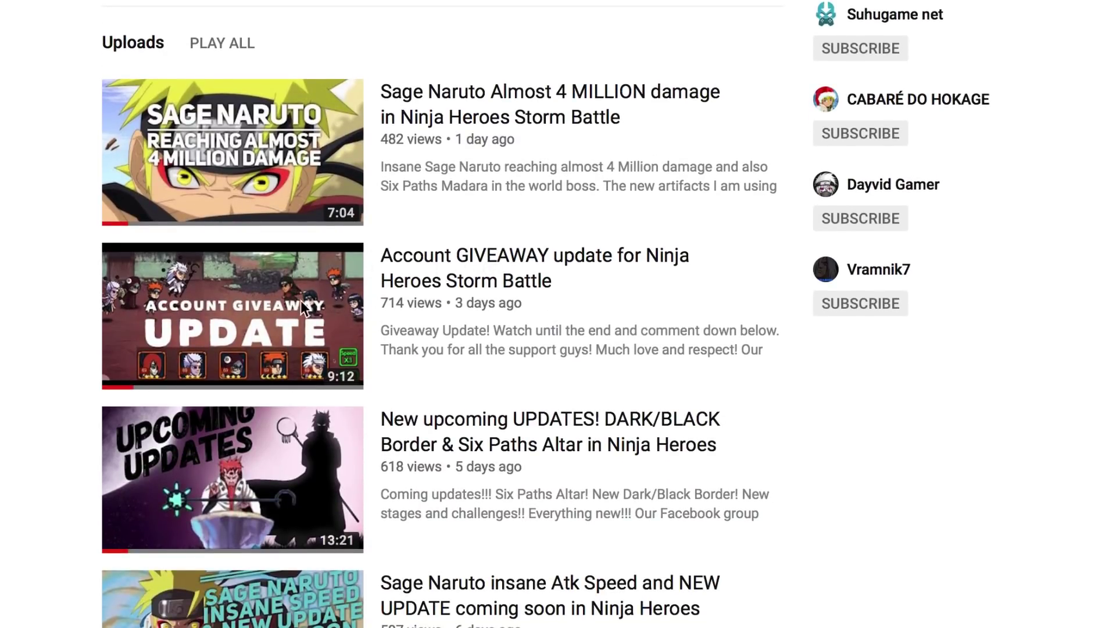
mouse_move(233, 316)
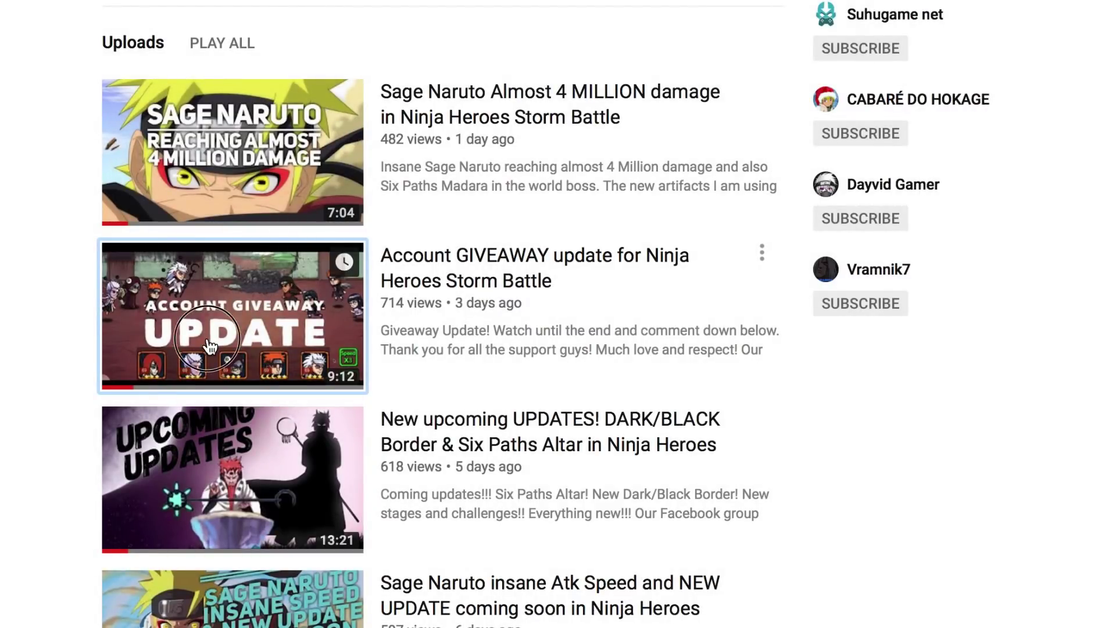
left_click(249, 358)
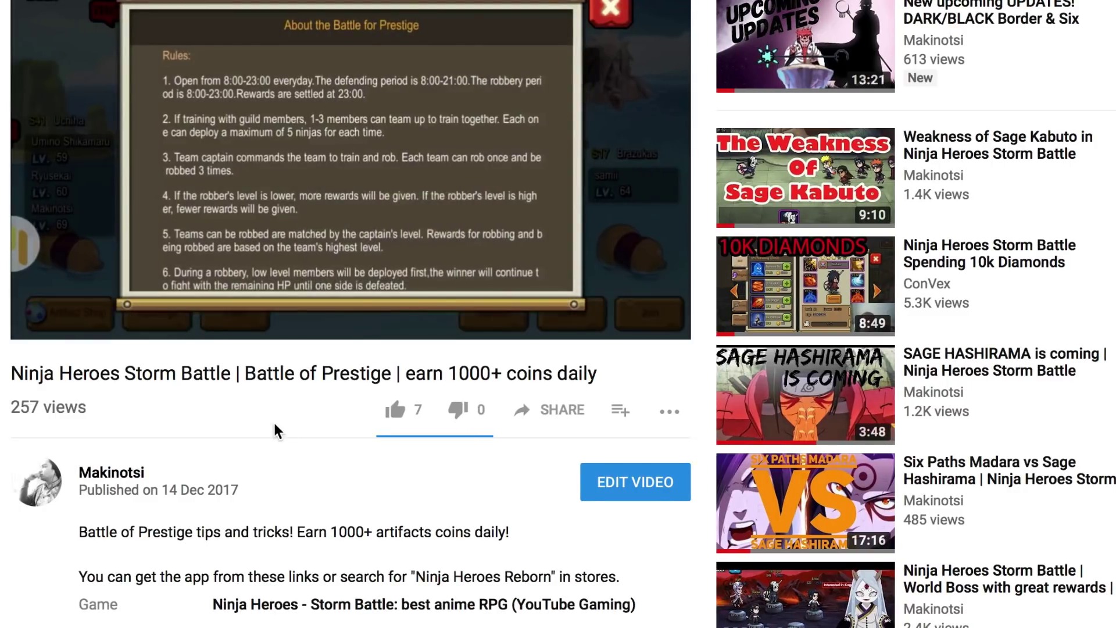
scroll(273, 419, "down", 2)
scroll(274, 423, "down", 2)
scroll(275, 422, "down", 1)
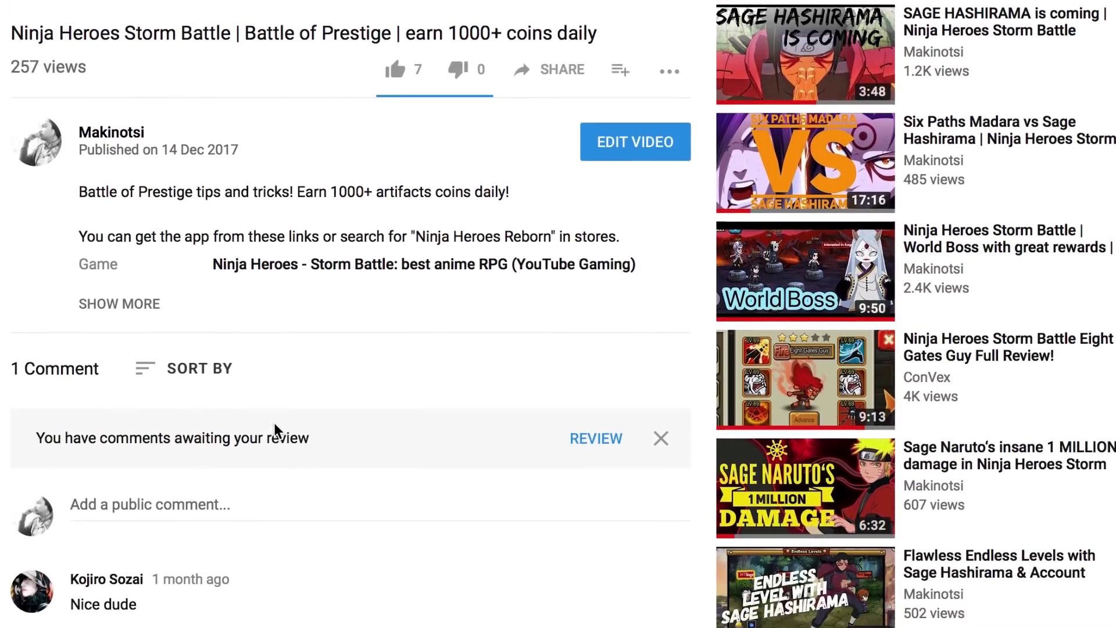
scroll(274, 422, "down", 1)
scroll(275, 423, "down", 1)
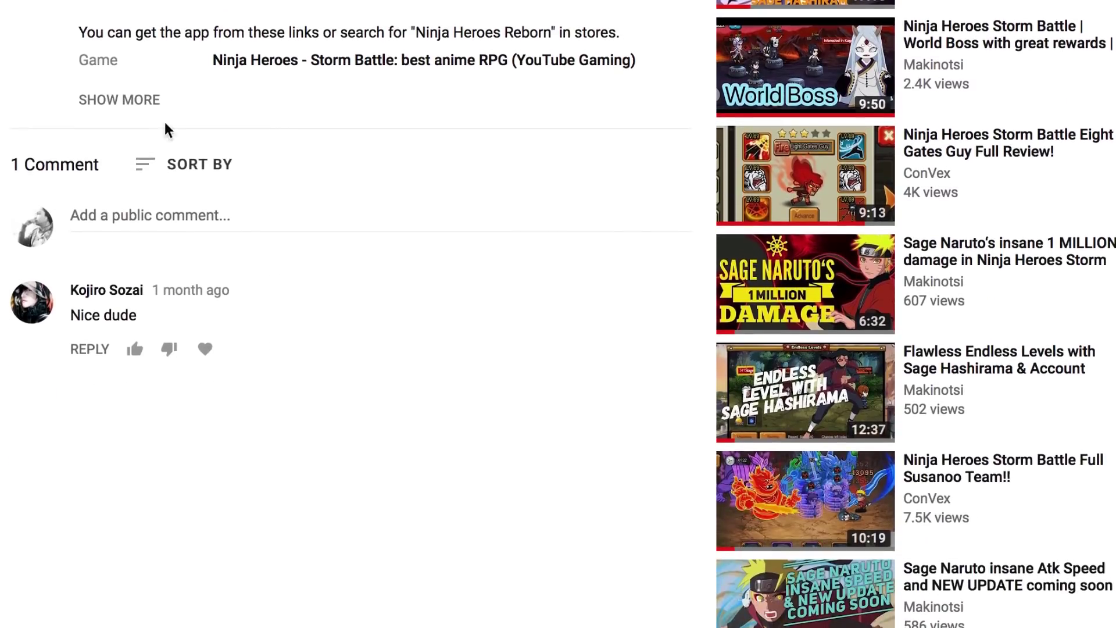
left_click(145, 167)
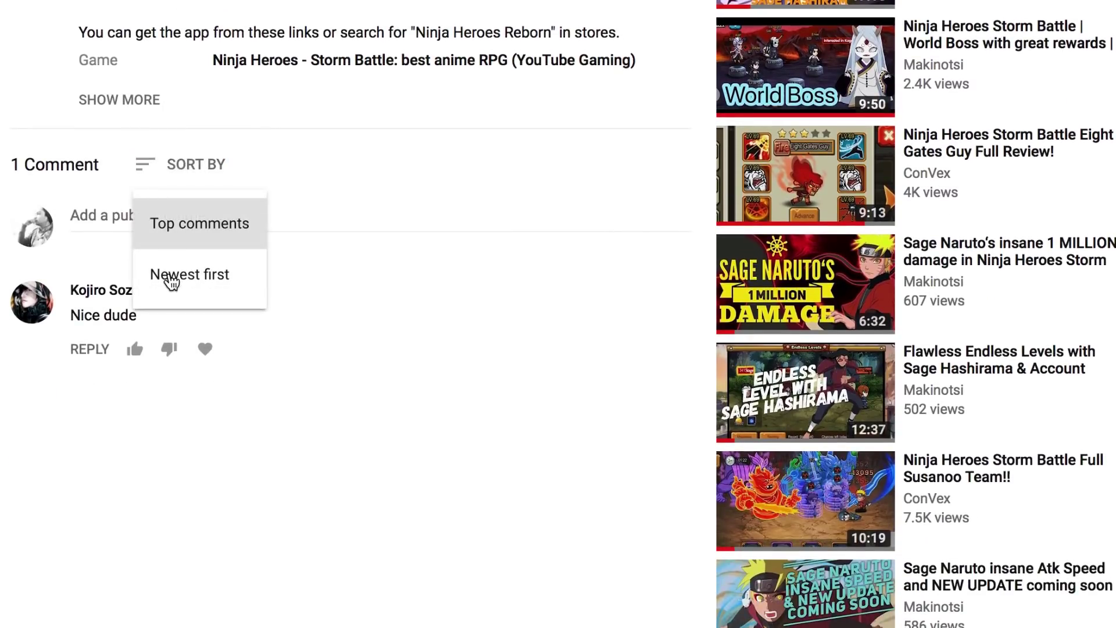
left_click(177, 274)
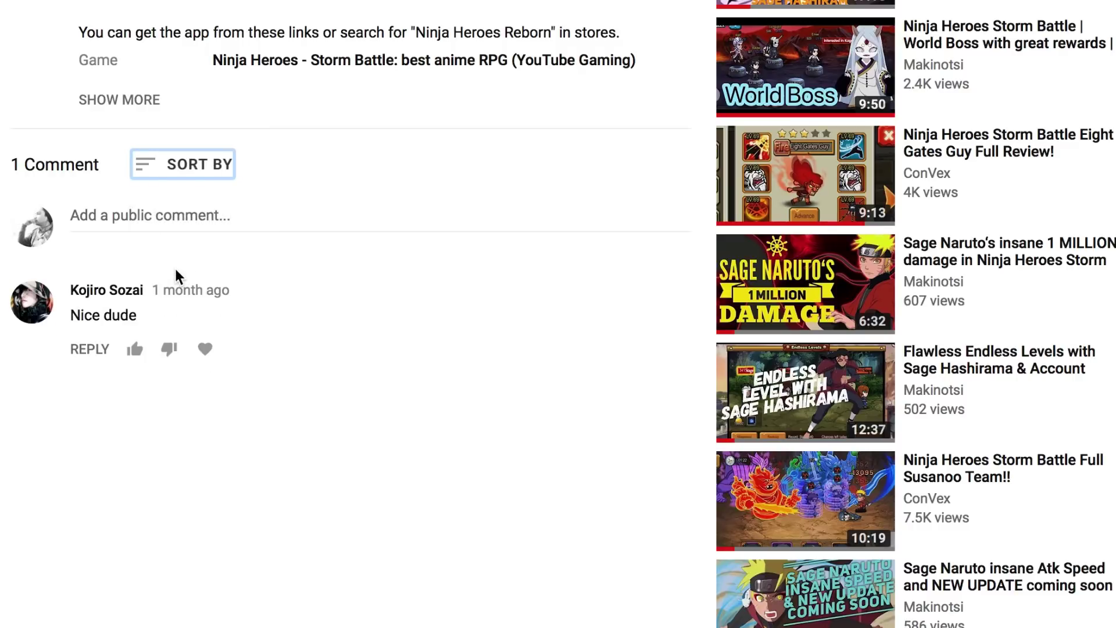
scroll(141, 306, "up", 3)
scroll(140, 306, "up", 3)
scroll(140, 306, "up", 1)
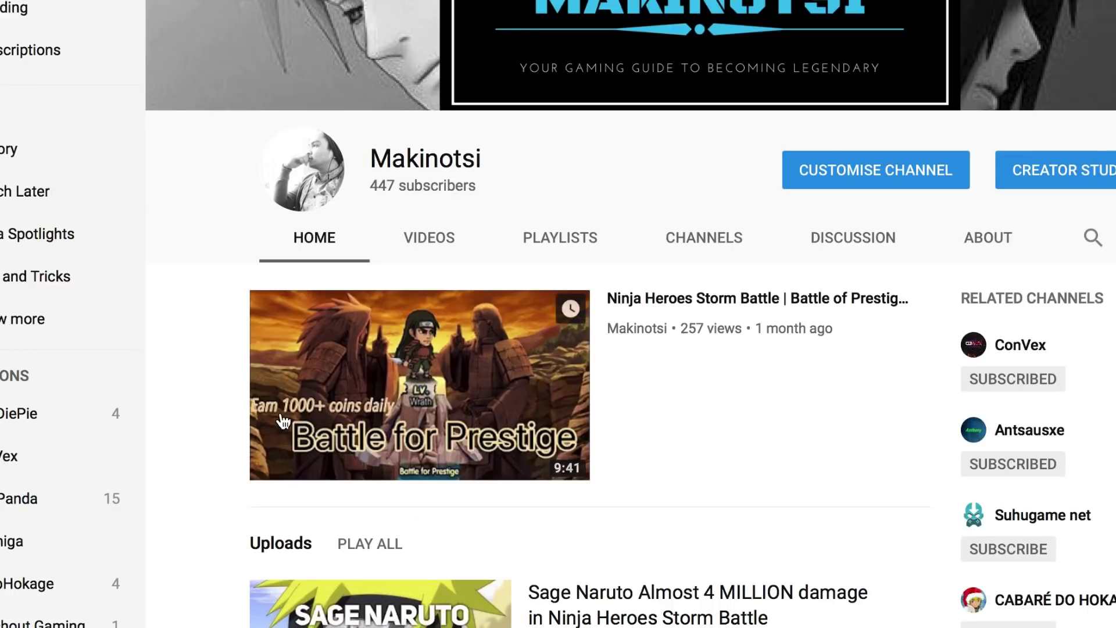
scroll(282, 421, "down", 5)
scroll(282, 421, "down", 3)
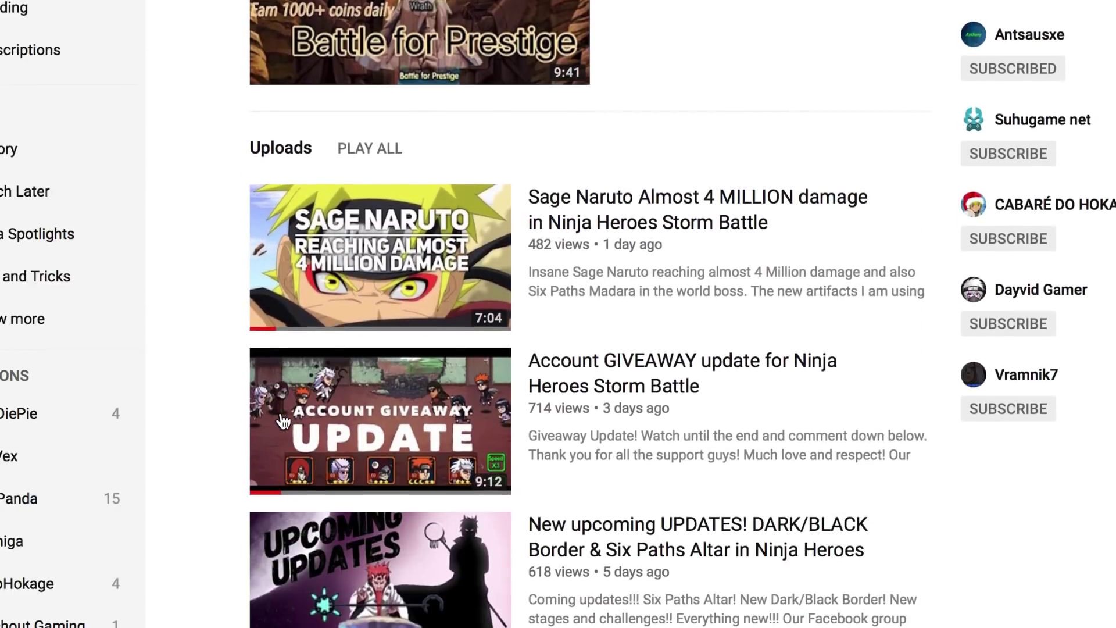
- Open the Account GIVEAWAY update video and sort its 134 comments by Newest first
left_click(313, 413)
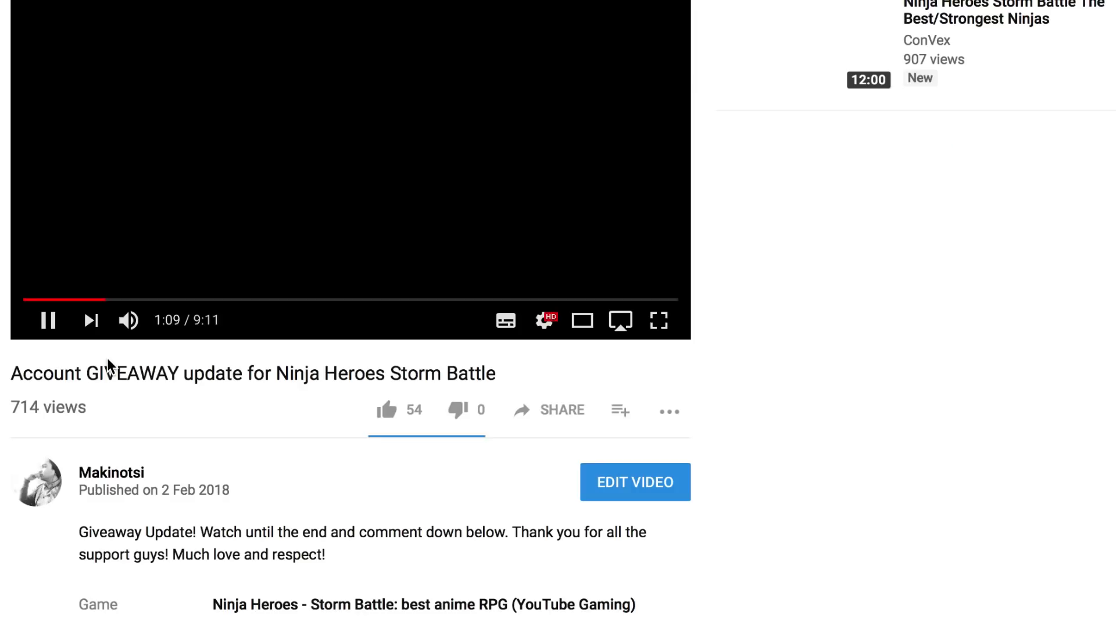
scroll(107, 357, "down", 3)
scroll(107, 357, "down", 2)
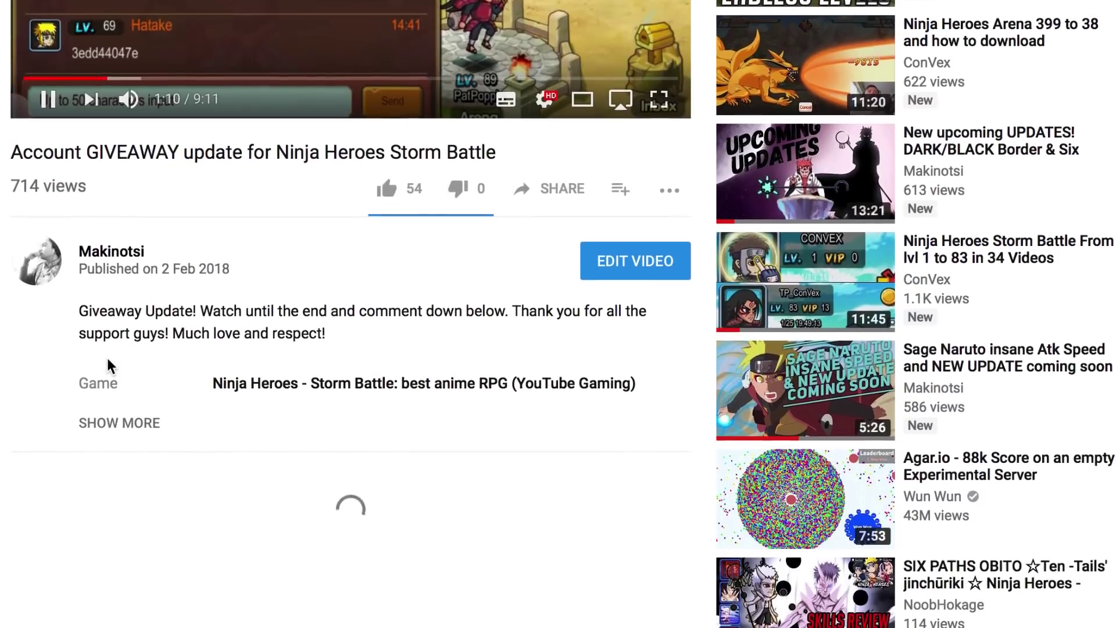
scroll(107, 357, "down", 1)
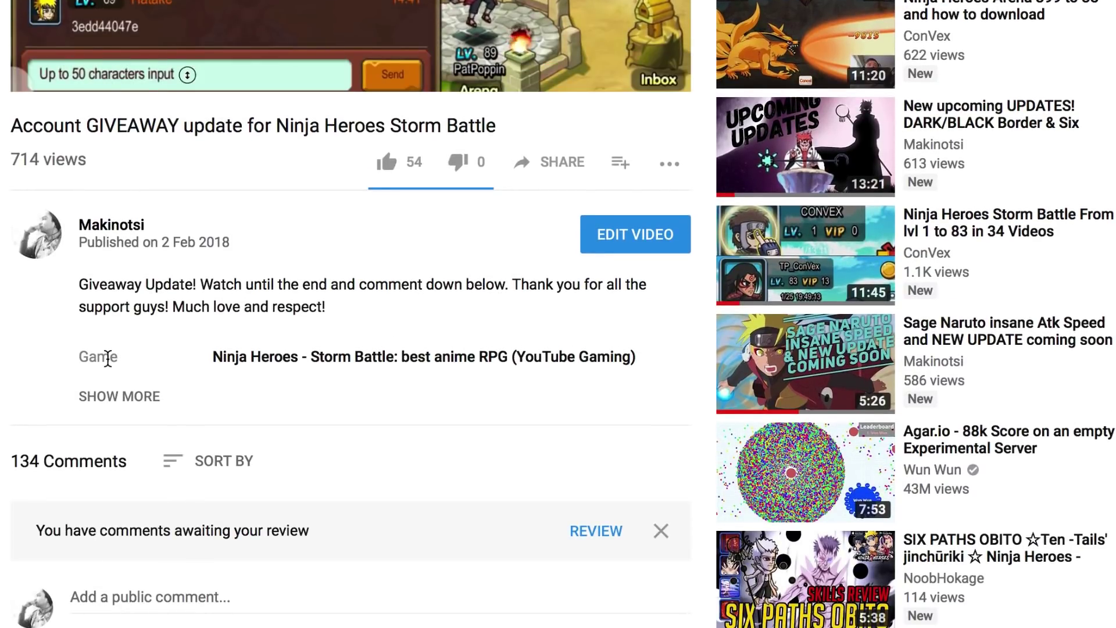
scroll(108, 357, "down", 2)
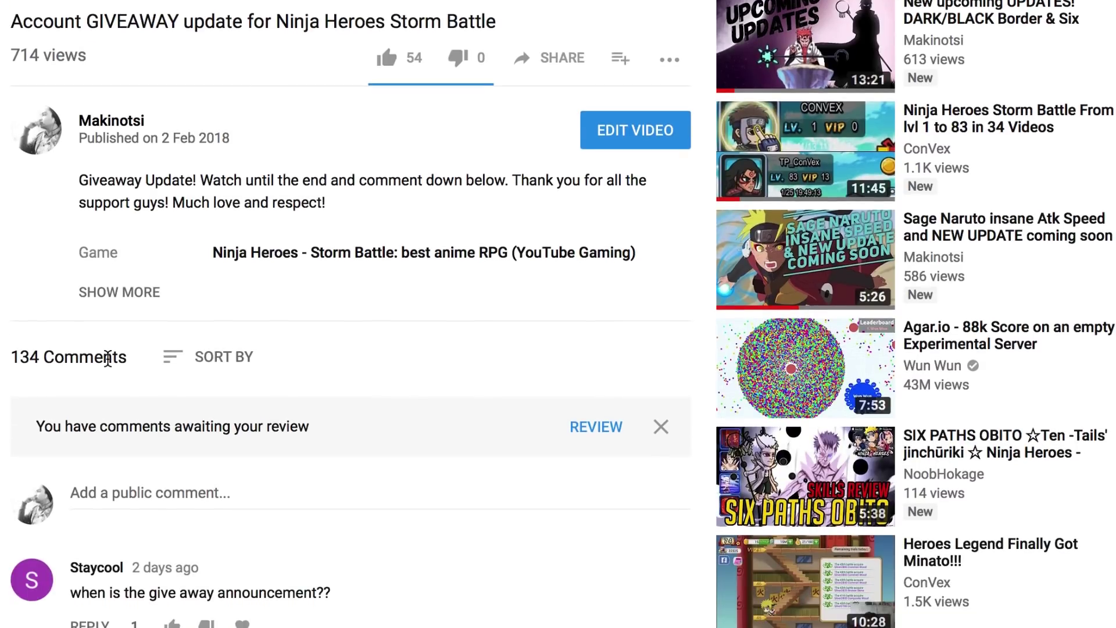
left_click(210, 357)
left_click(197, 458)
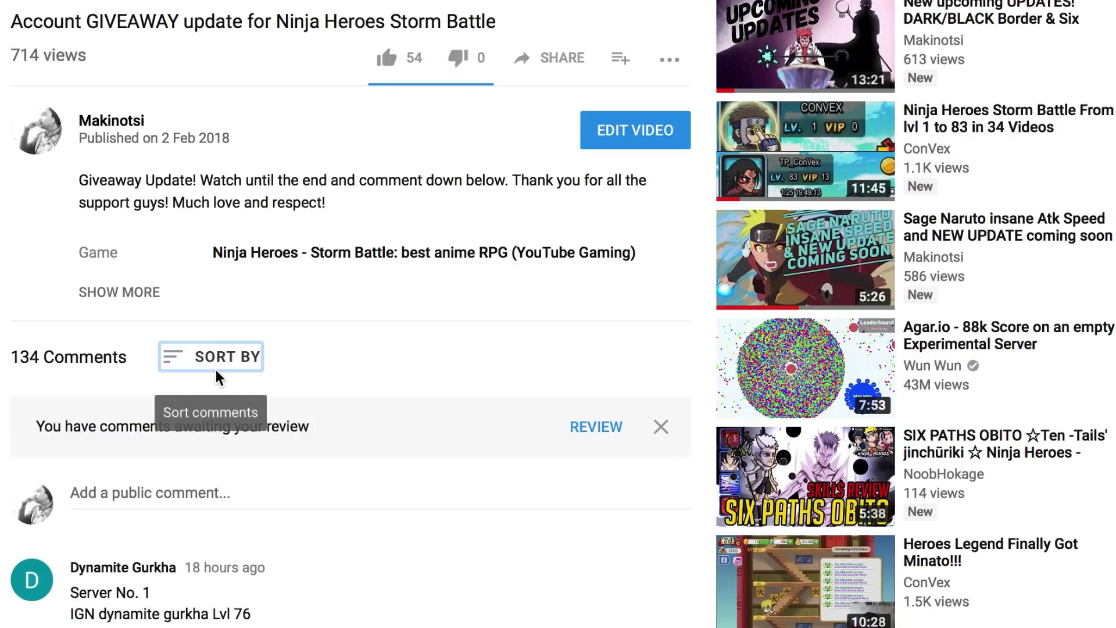
scroll(215, 371, "down", 3)
scroll(216, 370, "down", 1)
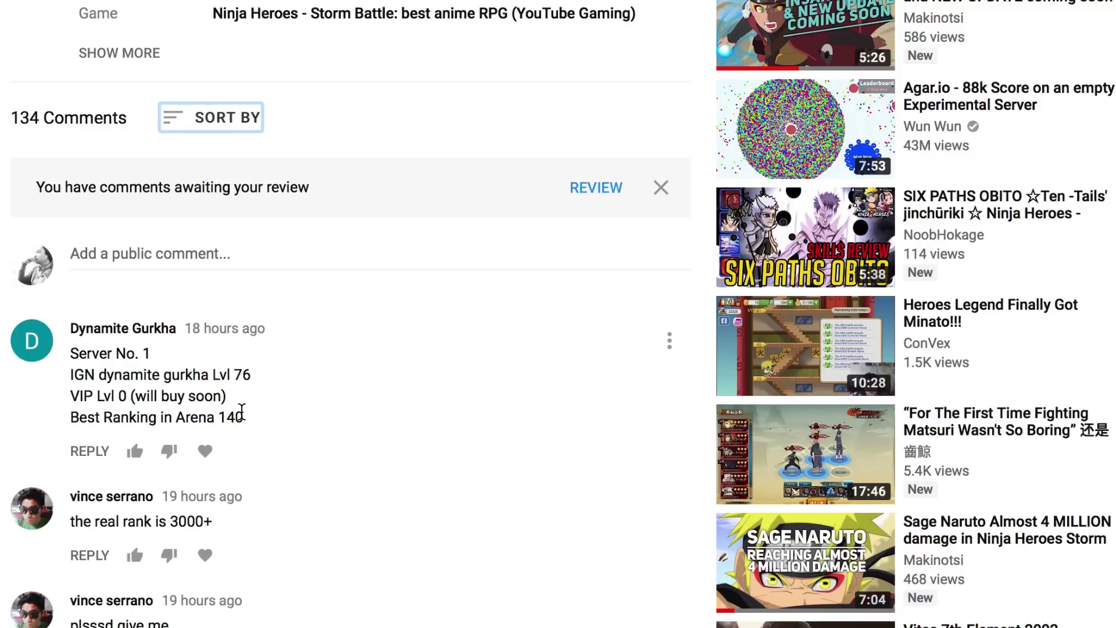
left_click(205, 452)
scroll(265, 346, "down", 2)
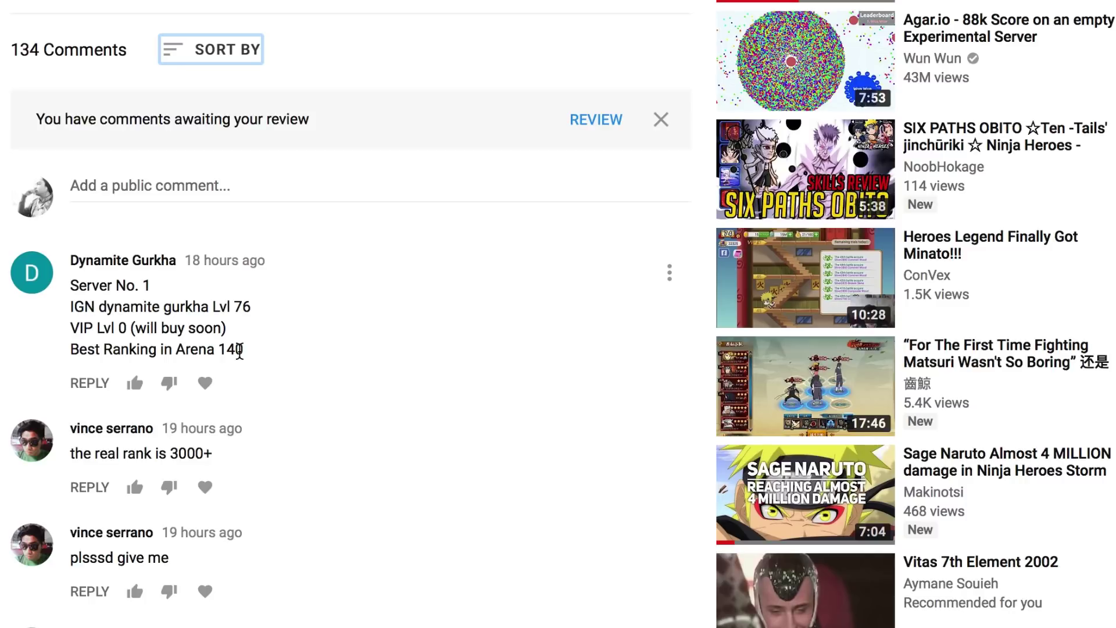
scroll(239, 353, "down", 2)
scroll(240, 353, "down", 2)
scroll(239, 355, "down", 1)
scroll(240, 356, "down", 1)
scroll(240, 356, "down", 1)
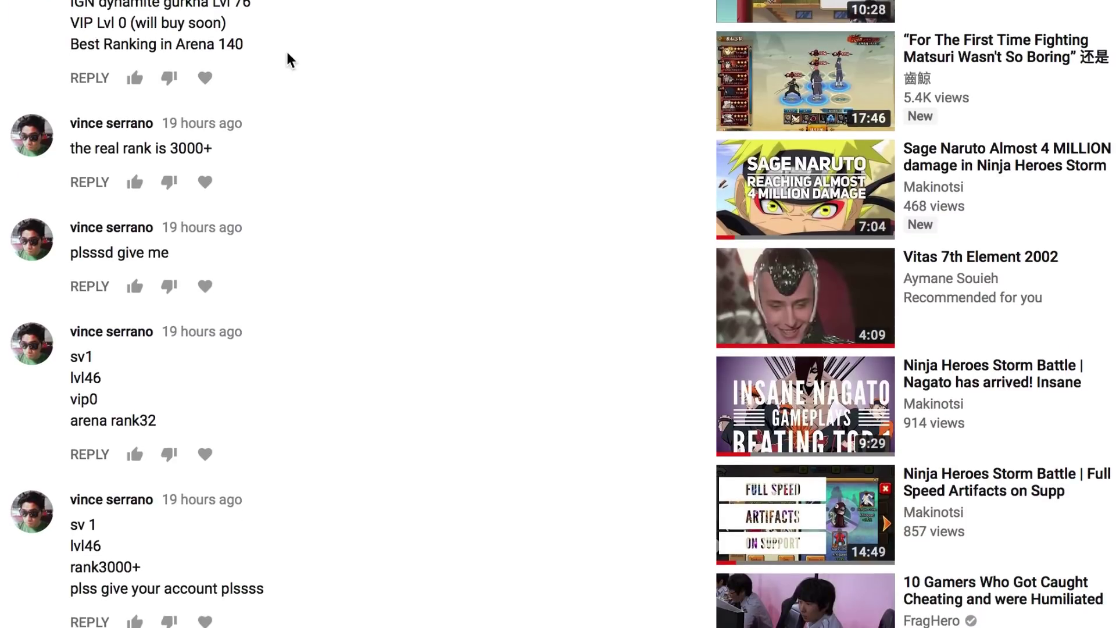
left_click(206, 78)
scroll(233, 253, "down", 1)
scroll(232, 253, "down", 2)
scroll(233, 253, "down", 2)
scroll(233, 253, "down", 2)
scroll(234, 252, "down", 2)
scroll(233, 253, "down", 1)
scroll(233, 253, "down", 1)
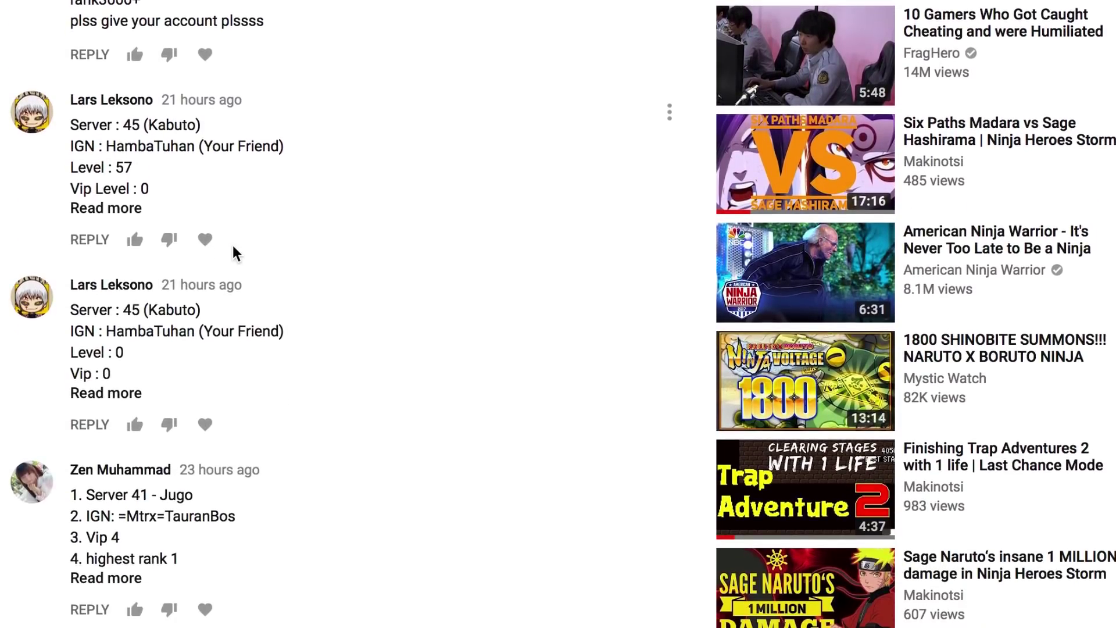
left_click(205, 239)
scroll(212, 294, "down", 1)
scroll(212, 293, "down", 1)
scroll(212, 294, "down", 1)
scroll(211, 293, "down", 1)
scroll(211, 293, "up", 1)
left_click(210, 63)
scroll(214, 273, "down", 1)
scroll(214, 273, "down", 1)
scroll(214, 273, "down", 1)
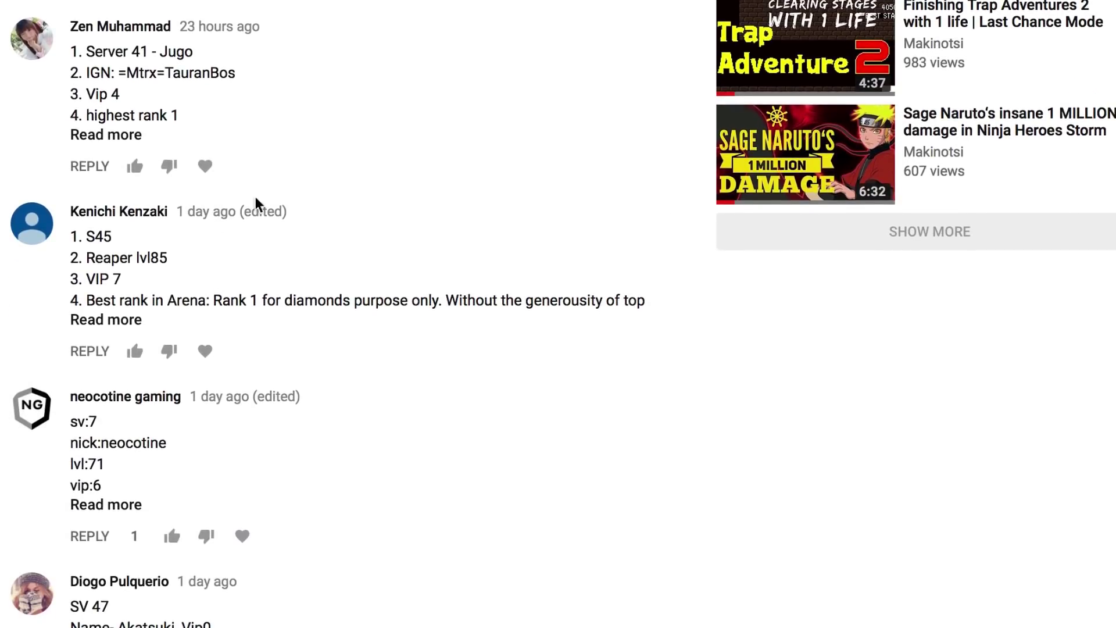
left_click(204, 166)
left_click(206, 166)
left_click(206, 167)
scroll(171, 298, "down", 3)
scroll(171, 299, "down", 3)
scroll(171, 299, "down", 3)
scroll(170, 296, "down", 3)
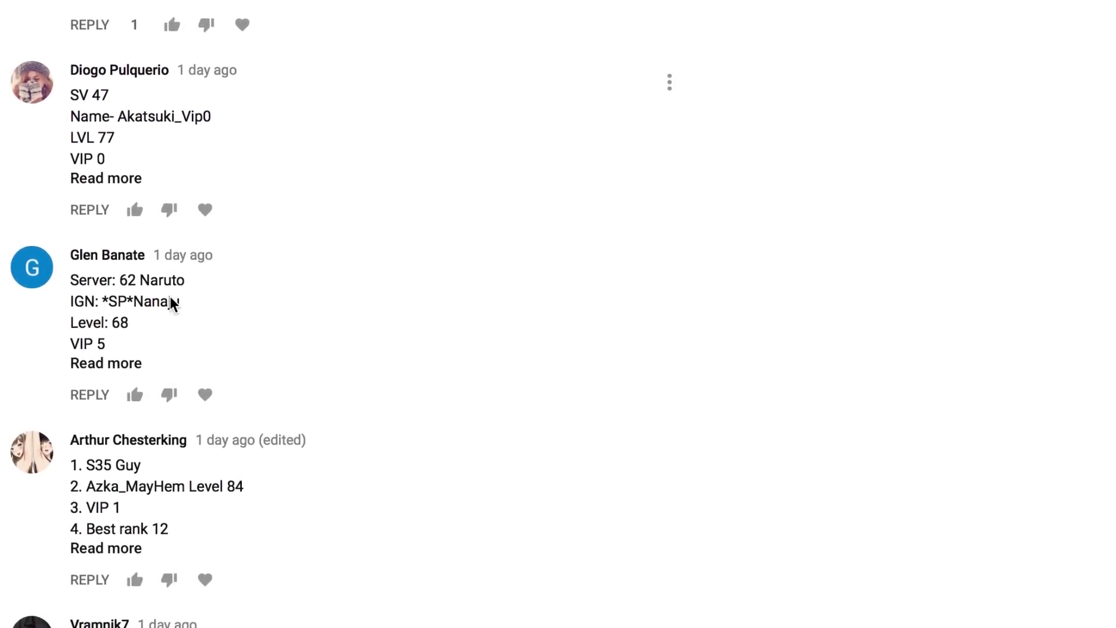
scroll(171, 299, "down", 3)
scroll(170, 298, "down", 3)
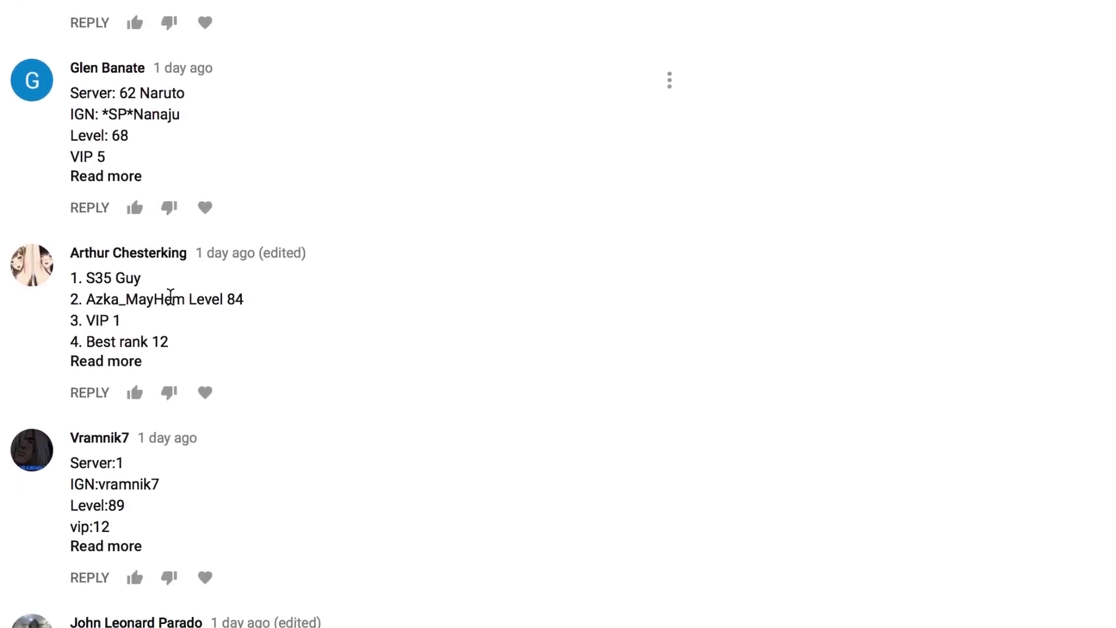
scroll(170, 298, "down", 1)
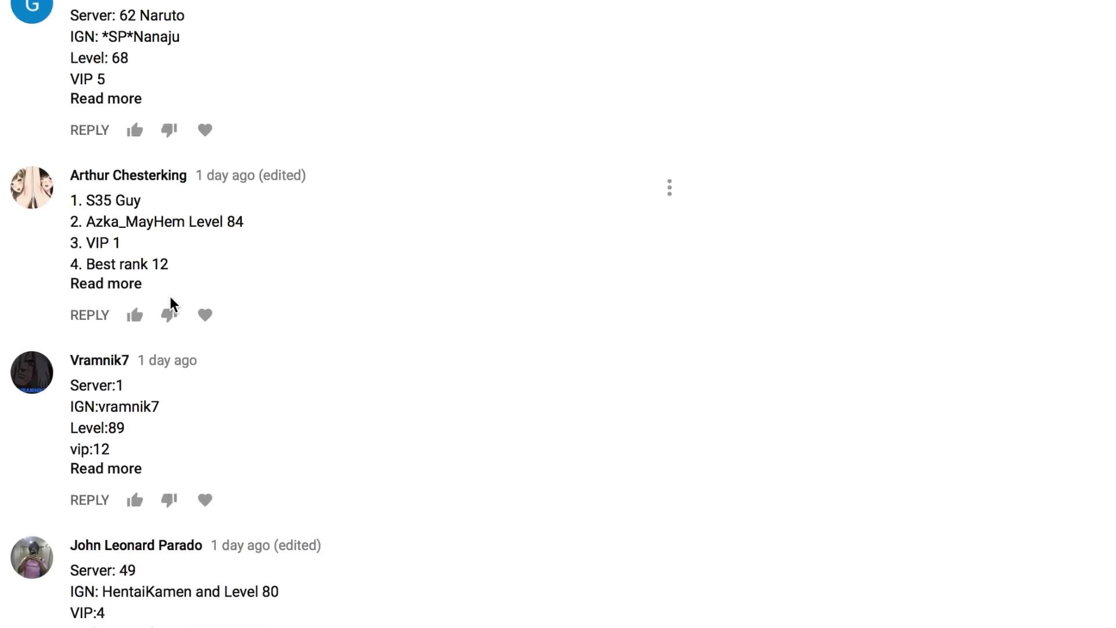
scroll(170, 296, "up", 2)
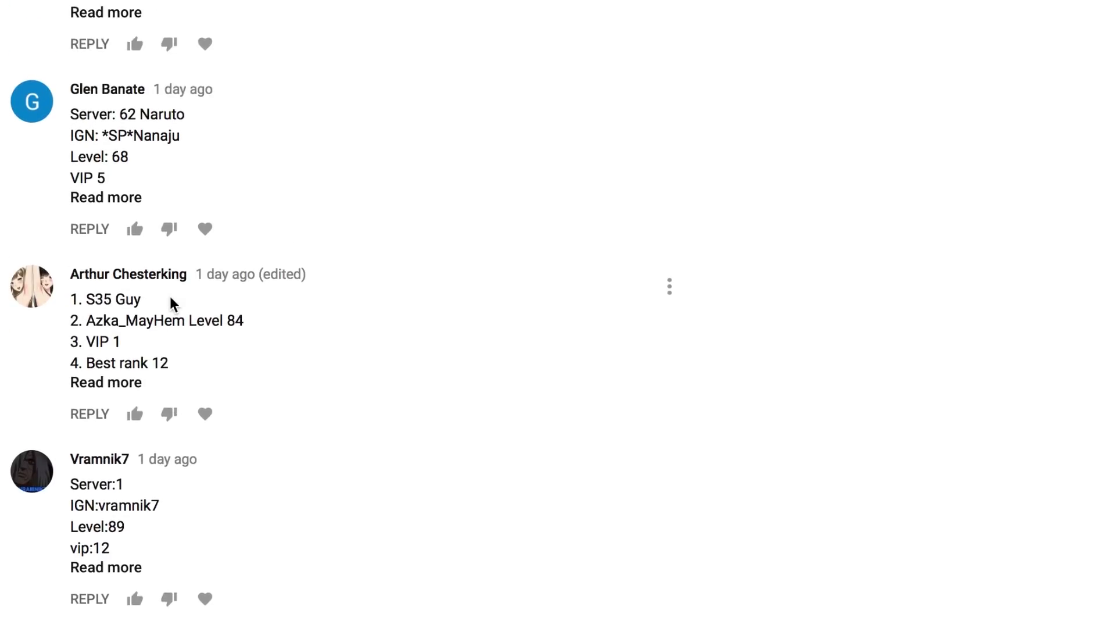
scroll(170, 296, "up", 1)
scroll(170, 296, "up", 3)
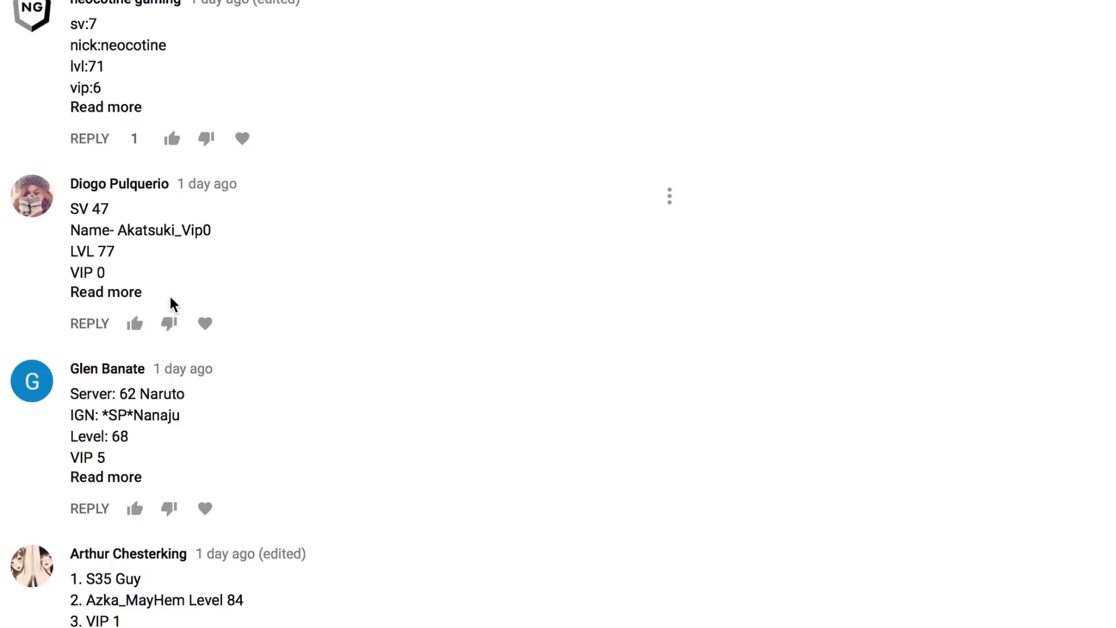
scroll(170, 303, "up", 2)
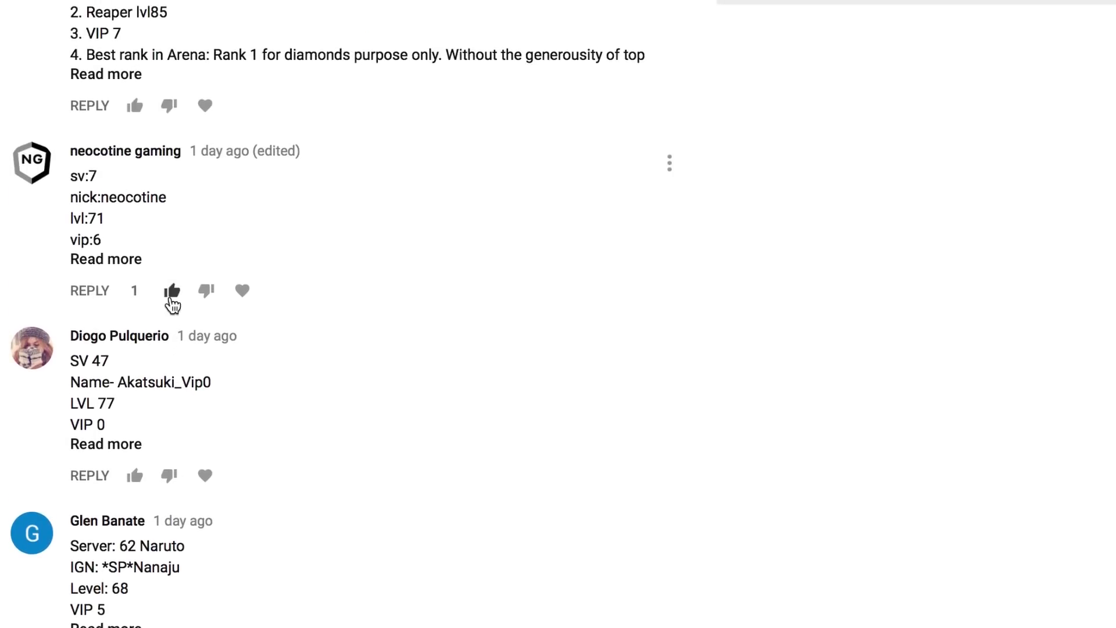
scroll(170, 303, "up", 1)
scroll(170, 303, "down", 1)
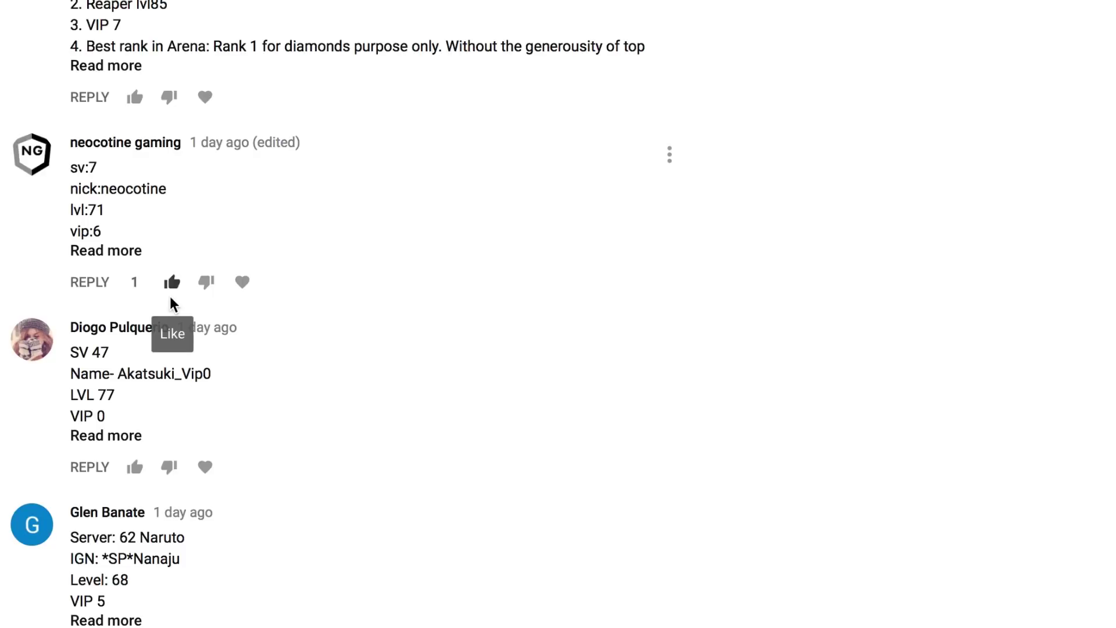
scroll(170, 303, "up", 1)
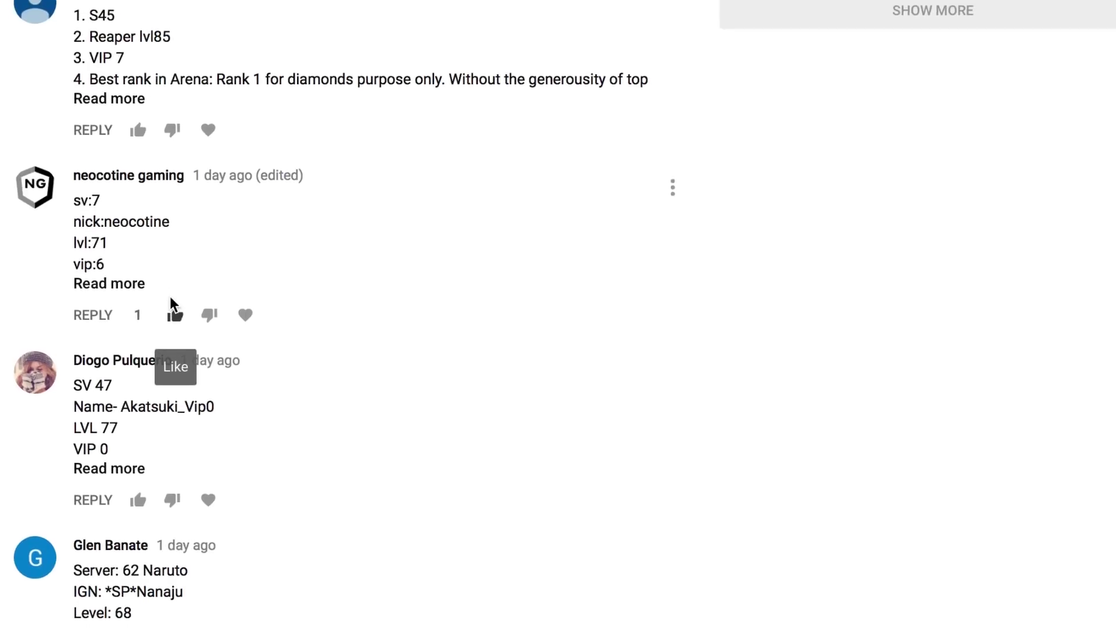
scroll(170, 303, "down", 1)
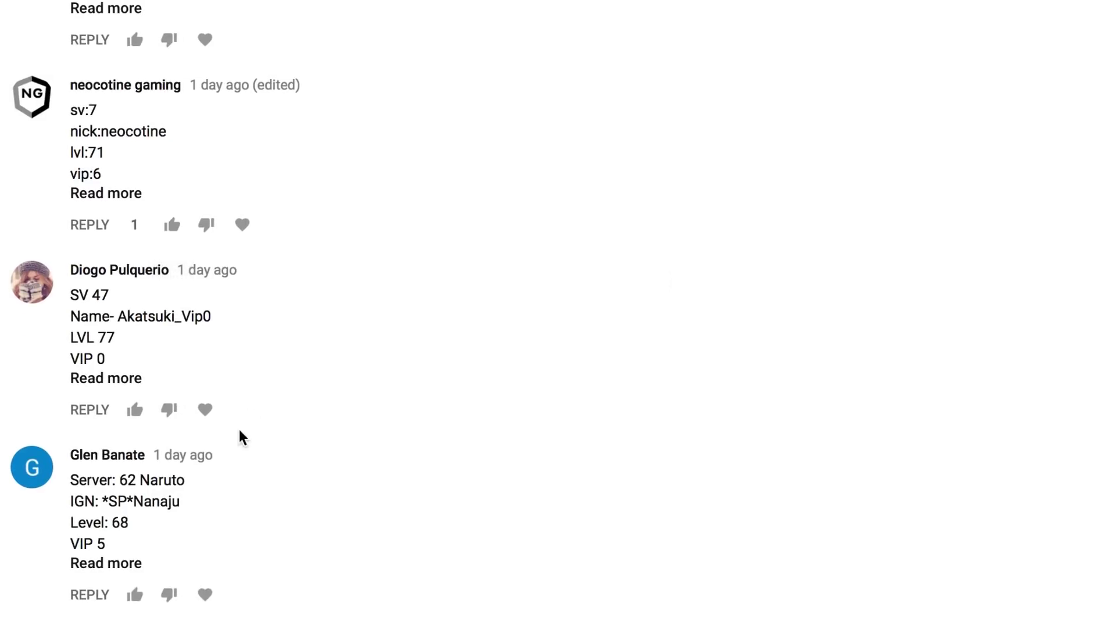
mouse_move(266, 415)
scroll(265, 408, "down", 1)
scroll(265, 407, "down", 1)
scroll(264, 408, "down", 1)
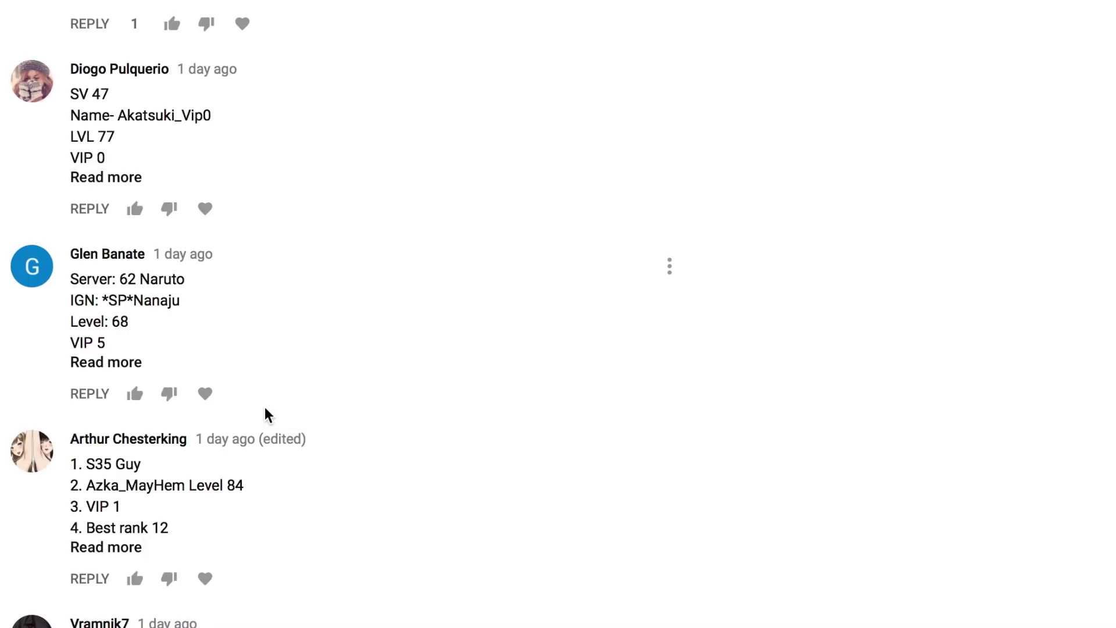
scroll(264, 407, "down", 2)
scroll(264, 408, "down", 2)
scroll(265, 408, "down", 2)
scroll(265, 407, "down", 2)
scroll(264, 408, "down", 2)
scroll(264, 407, "down", 4)
scroll(264, 407, "down", 2)
scroll(264, 407, "down", 1)
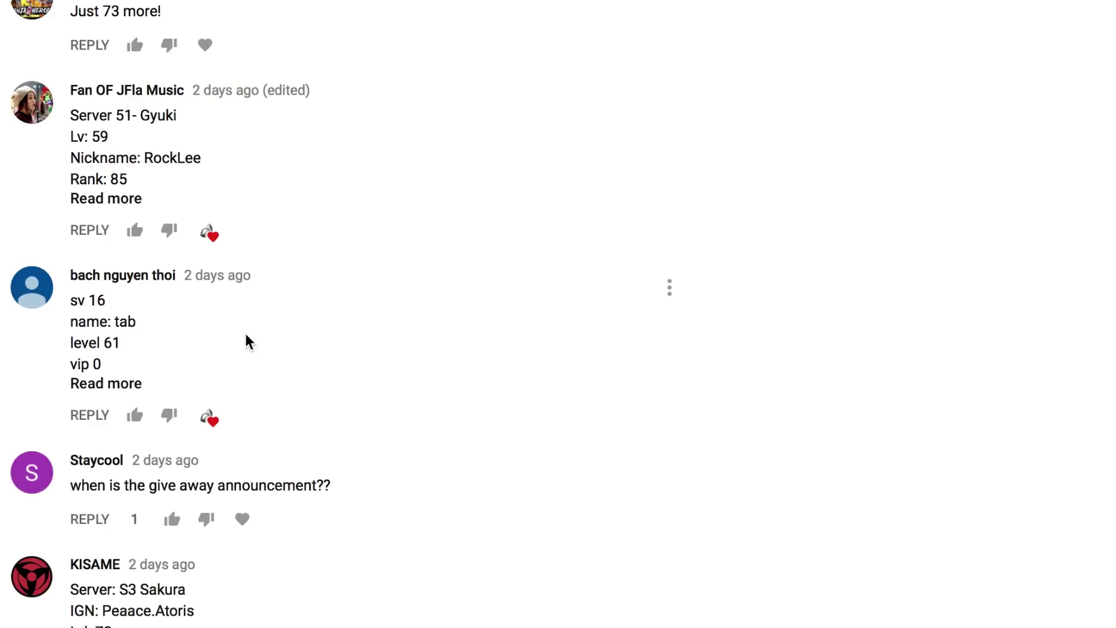
scroll(247, 342, "down", 1)
scroll(247, 342, "down", 1)
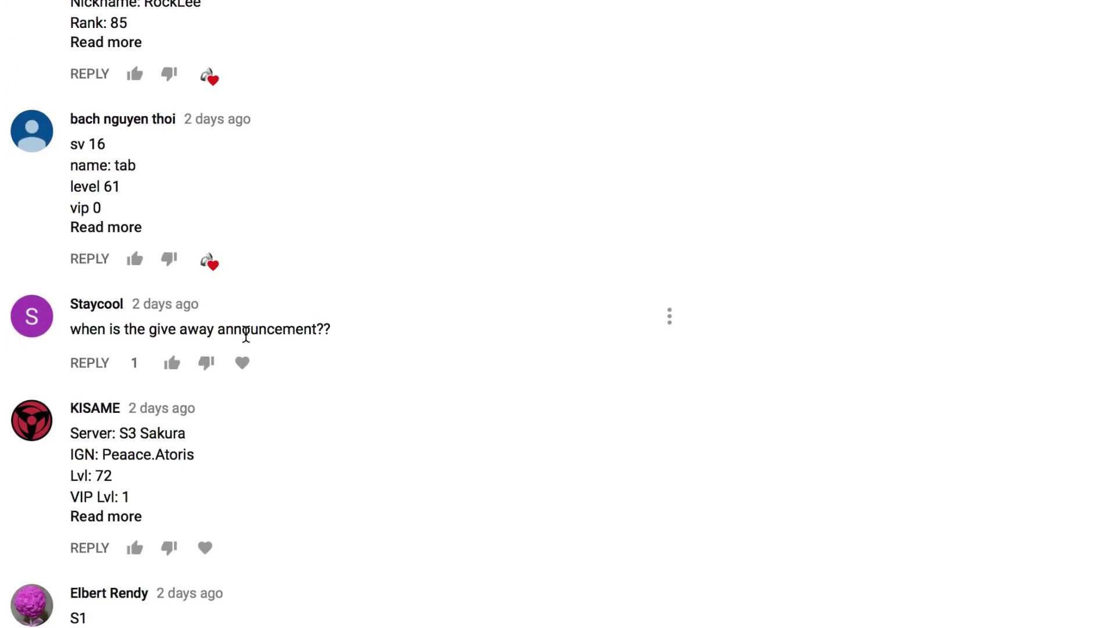
scroll(247, 336, "down", 1)
scroll(246, 336, "down", 1)
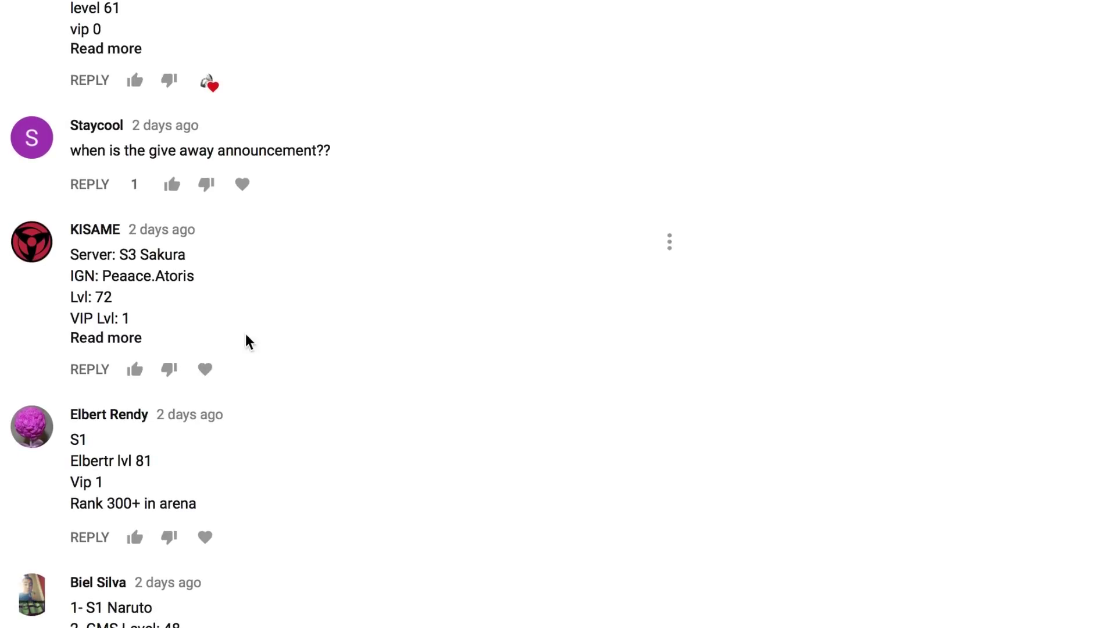
scroll(245, 333, "down", 1)
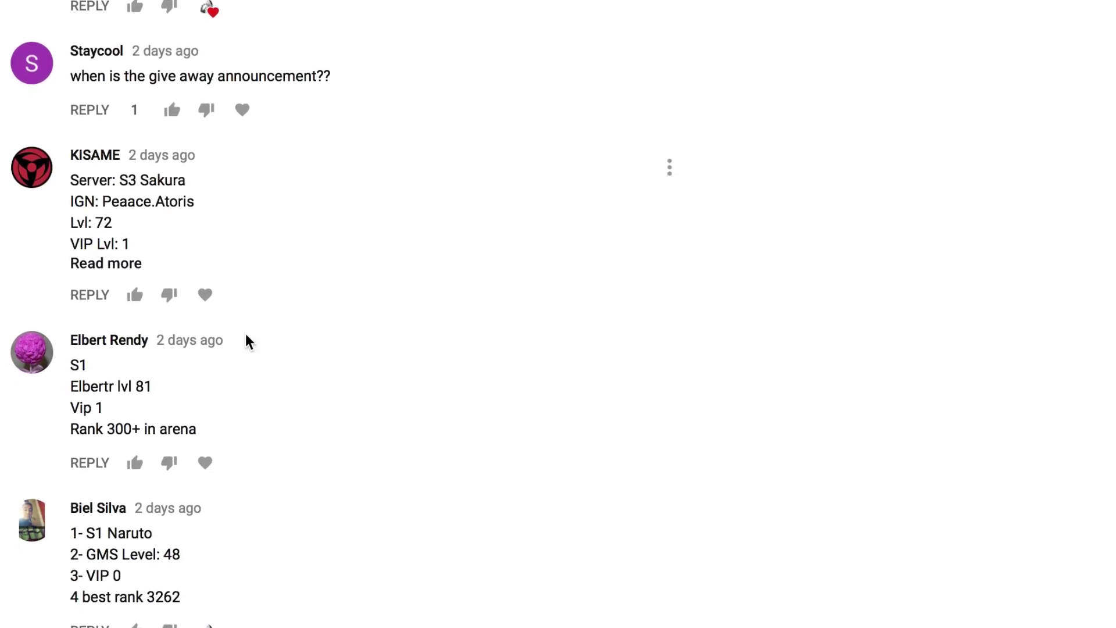
scroll(245, 333, "down", 2)
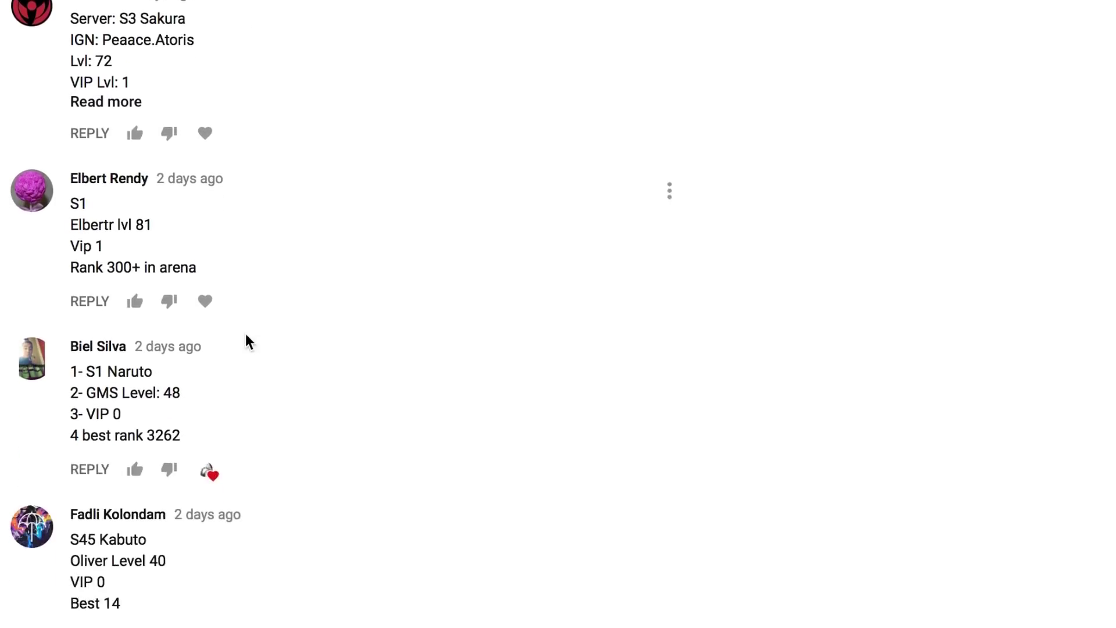
scroll(245, 334, "down", 1)
scroll(245, 334, "down", 1)
scroll(246, 334, "down", 2)
scroll(246, 333, "down", 1)
scroll(245, 333, "down", 1)
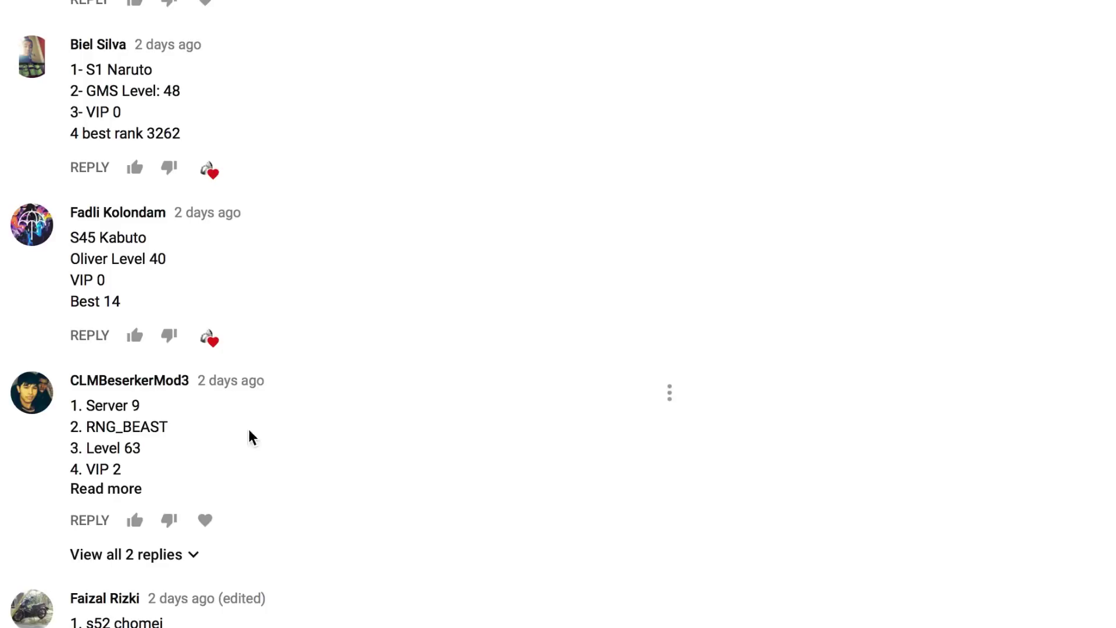
scroll(264, 430, "down", 5)
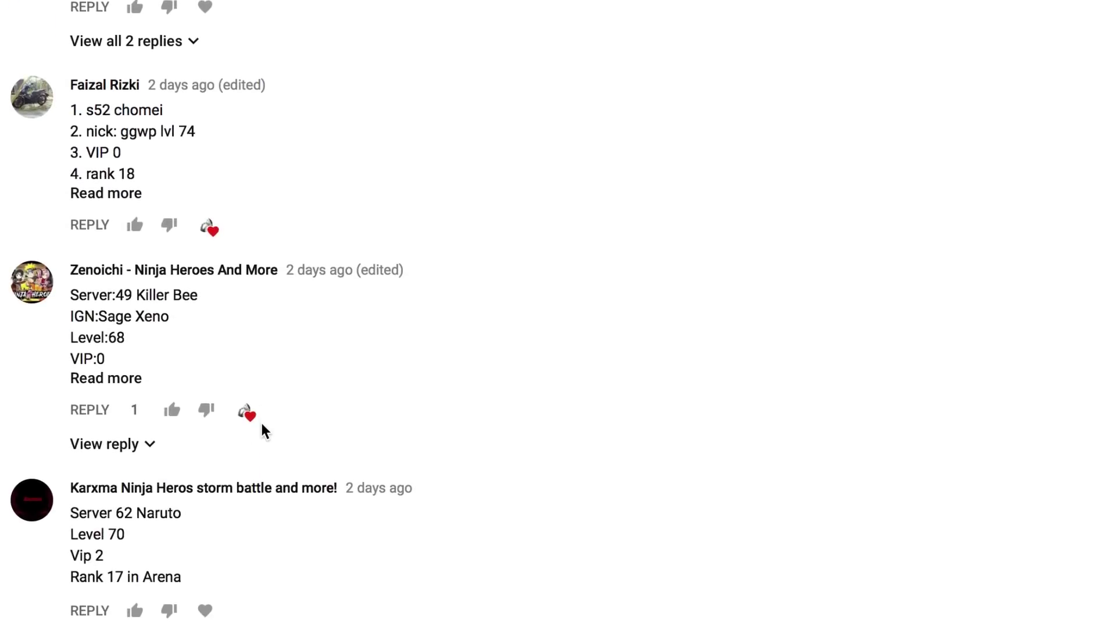
scroll(264, 430, "down", 2)
scroll(264, 430, "down", 5)
scroll(265, 431, "down", 1)
scroll(265, 429, "down", 2)
scroll(264, 430, "down", 2)
scroll(261, 423, "down", 3)
scroll(262, 423, "down", 2)
scroll(262, 422, "down", 2)
scroll(262, 423, "down", 2)
scroll(264, 430, "down", 3)
scroll(264, 431, "down", 2)
scroll(265, 430, "down", 1)
scroll(265, 430, "down", 2)
scroll(264, 429, "down", 1)
scroll(265, 430, "down", 1)
scroll(264, 430, "down", 1)
scroll(264, 430, "down", 2)
scroll(264, 430, "down", 1)
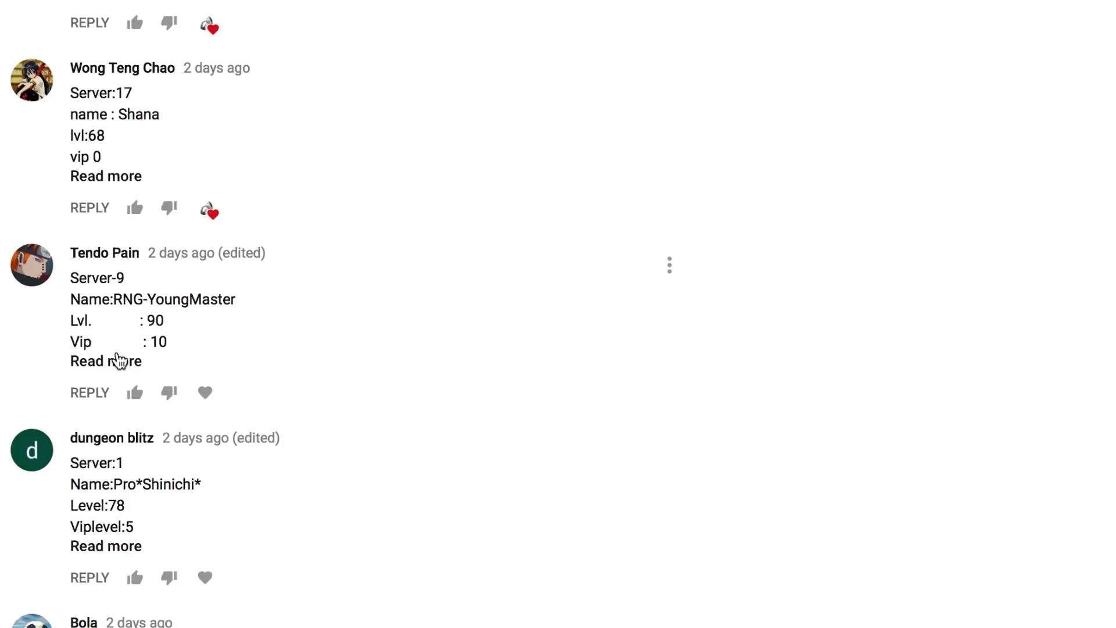
- Expand the Server-9 Tendo Pain entry to reveal its Best Rank : 1 line
left_click(113, 361)
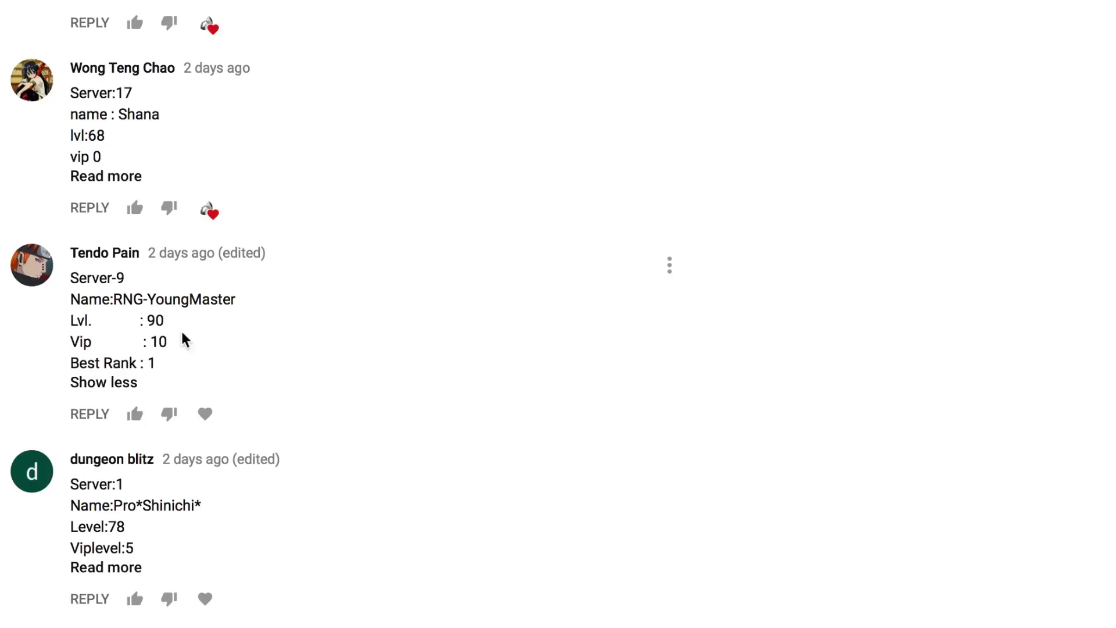
scroll(159, 364, "down", 2)
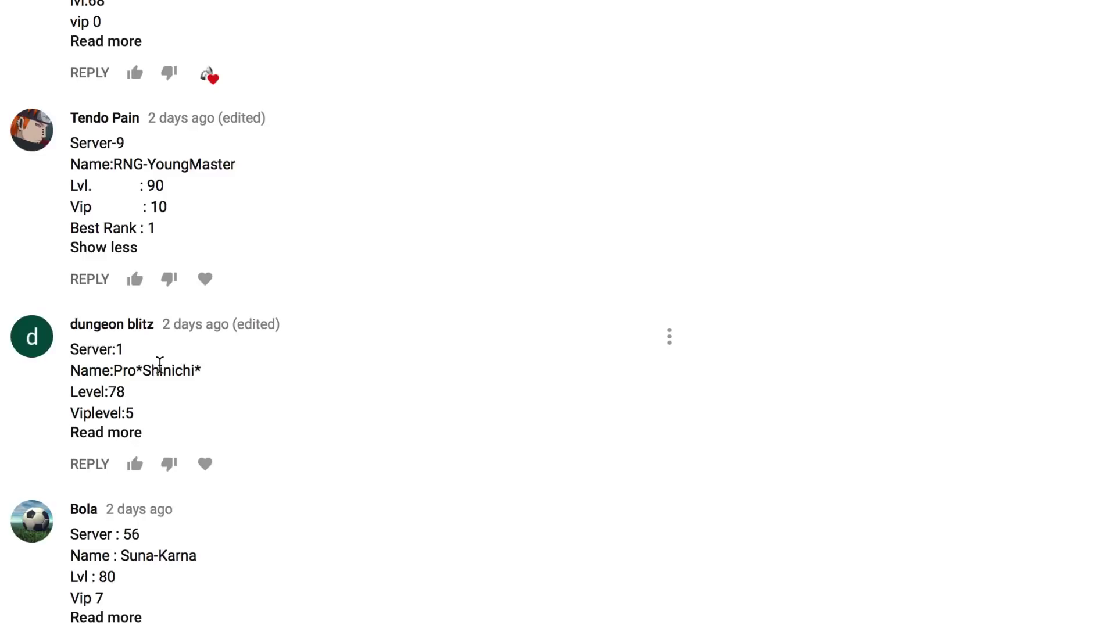
scroll(160, 364, "down", 1)
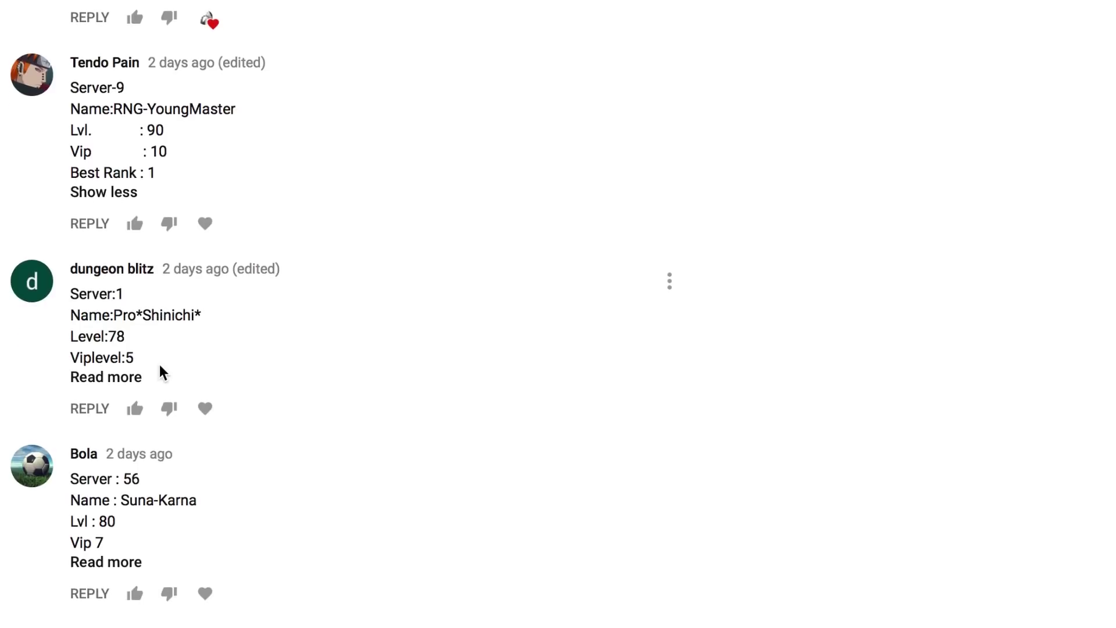
scroll(160, 364, "down", 1)
scroll(160, 364, "down", 2)
scroll(159, 364, "down", 1)
scroll(160, 364, "down", 2)
scroll(159, 364, "down", 1)
scroll(160, 363, "down", 2)
scroll(160, 372, "down", 2)
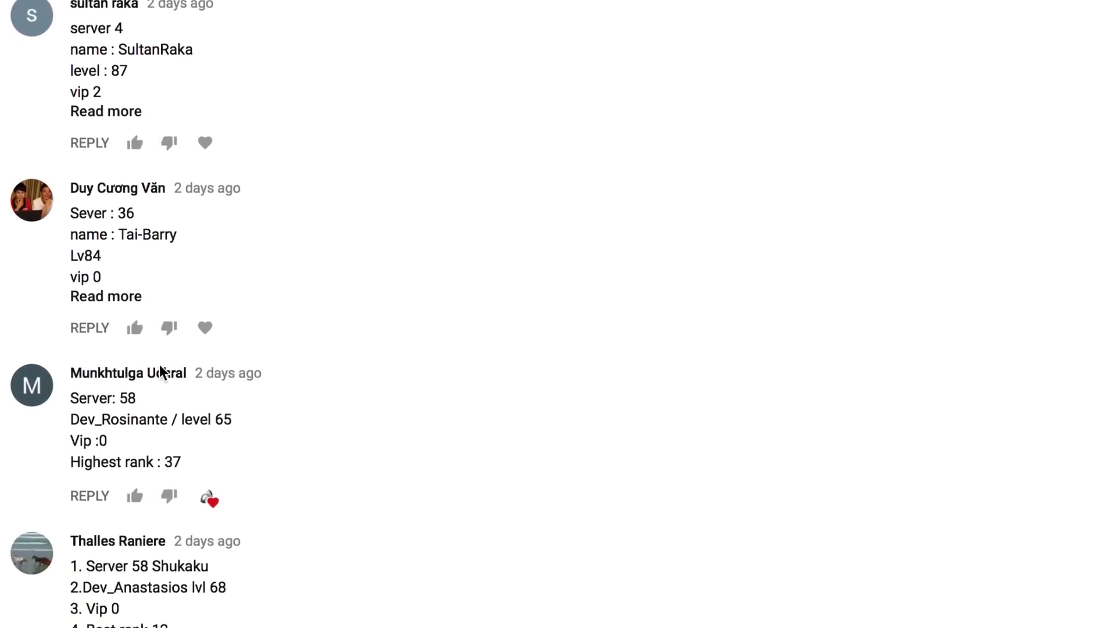
scroll(159, 364, "down", 2)
scroll(160, 363, "down", 1)
scroll(160, 364, "down", 2)
scroll(159, 364, "down", 1)
scroll(160, 364, "down", 2)
scroll(160, 364, "down", 1)
scroll(160, 364, "down", 1)
scroll(159, 364, "down", 1)
scroll(162, 371, "down", 1)
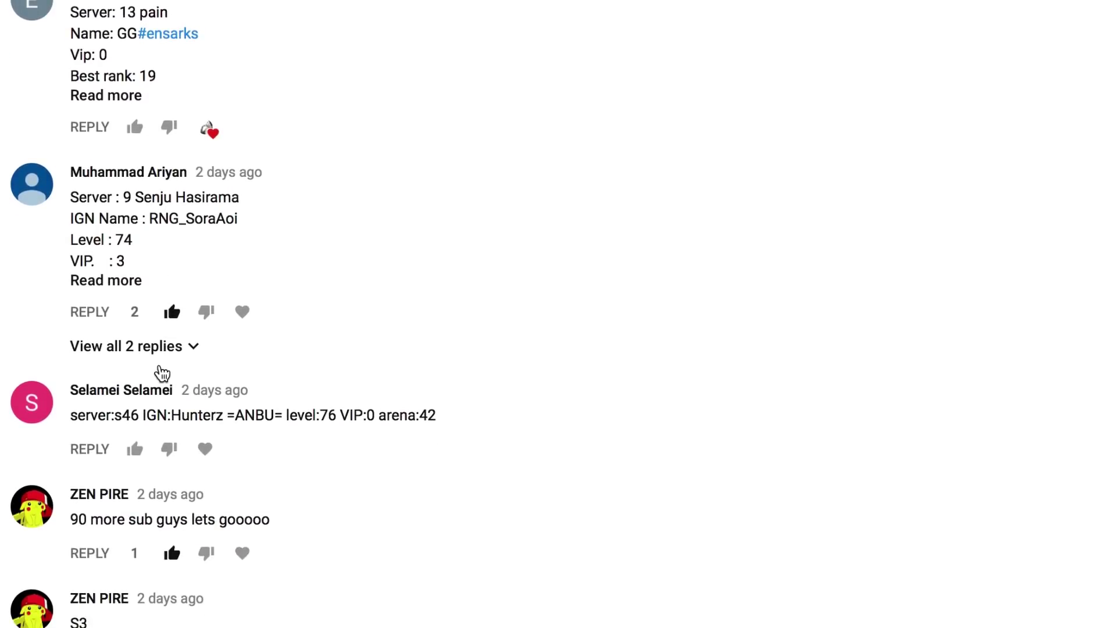
scroll(161, 371, "down", 1)
scroll(161, 371, "down", 1)
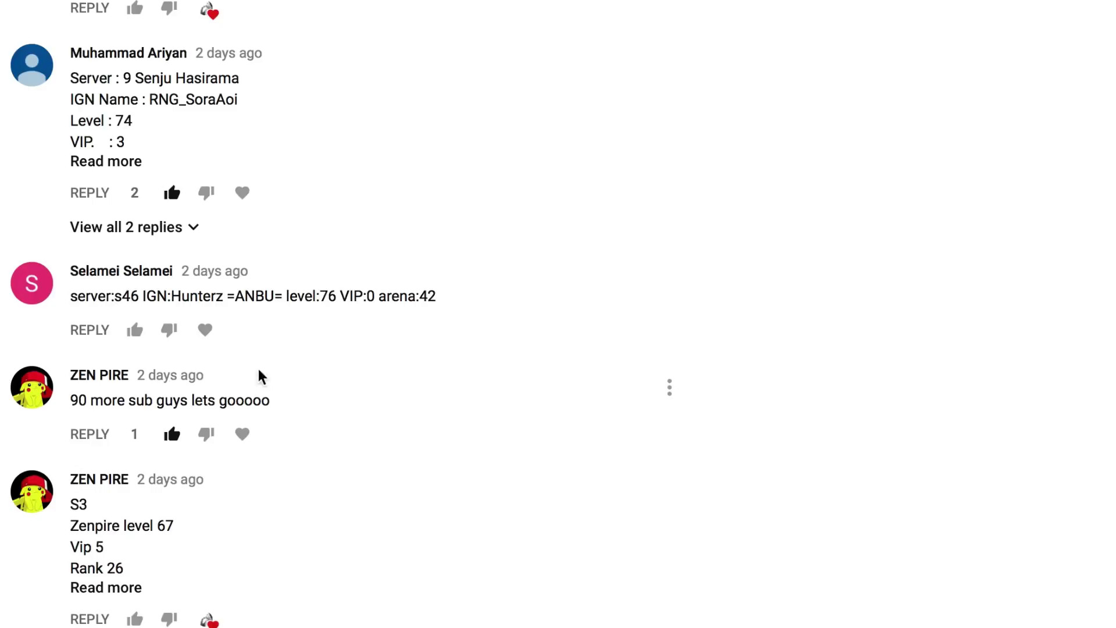
scroll(232, 379, "down", 1)
scroll(231, 379, "down", 1)
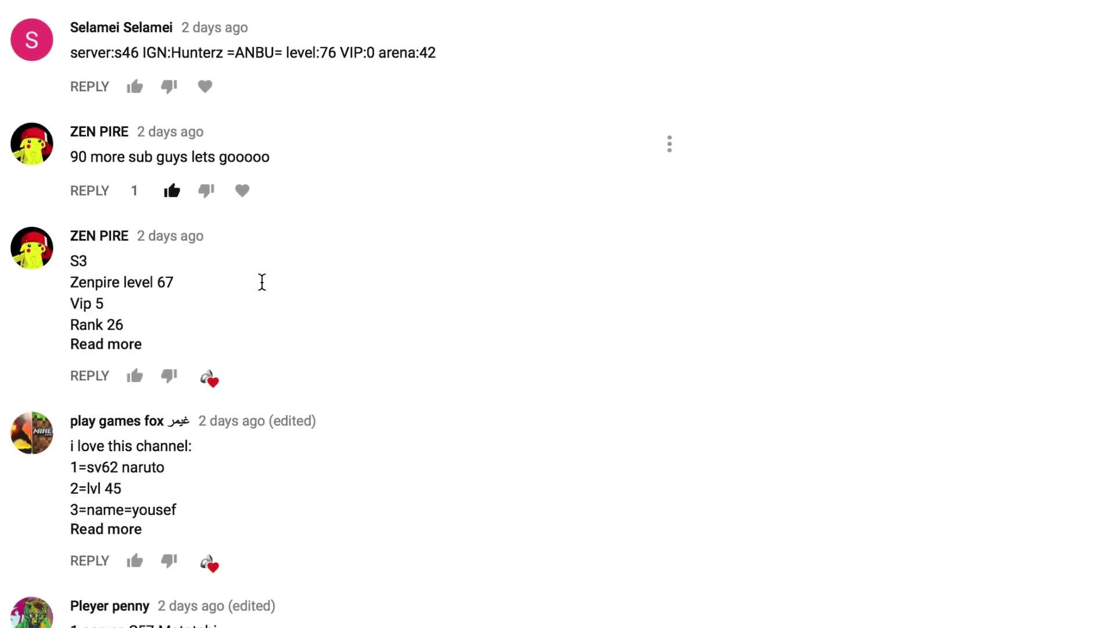
scroll(264, 290, "down", 1)
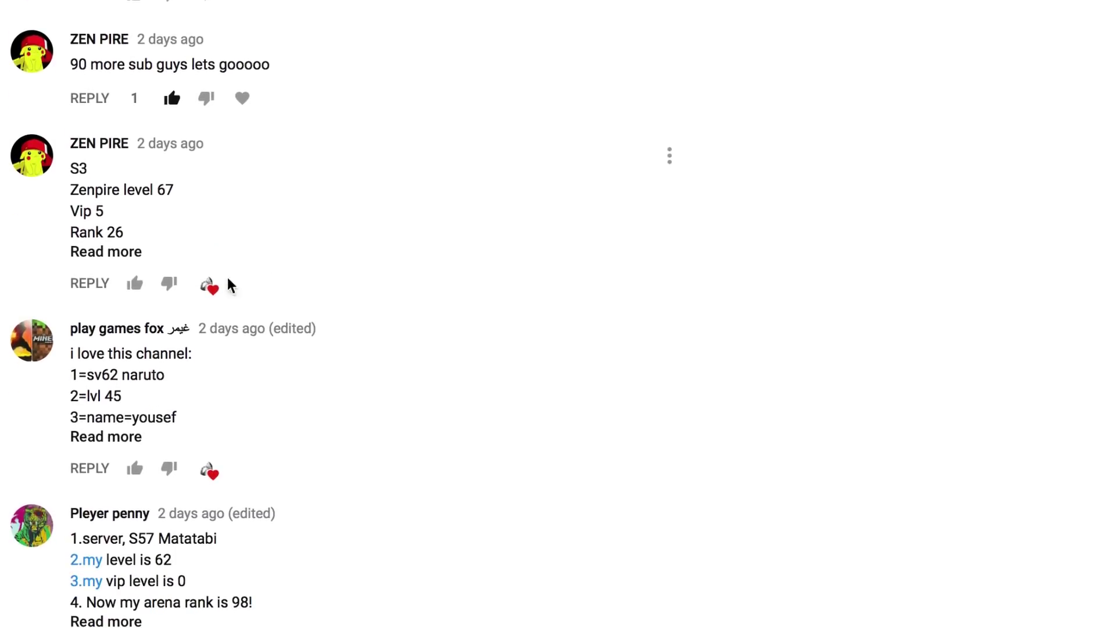
scroll(152, 353, "down", 2)
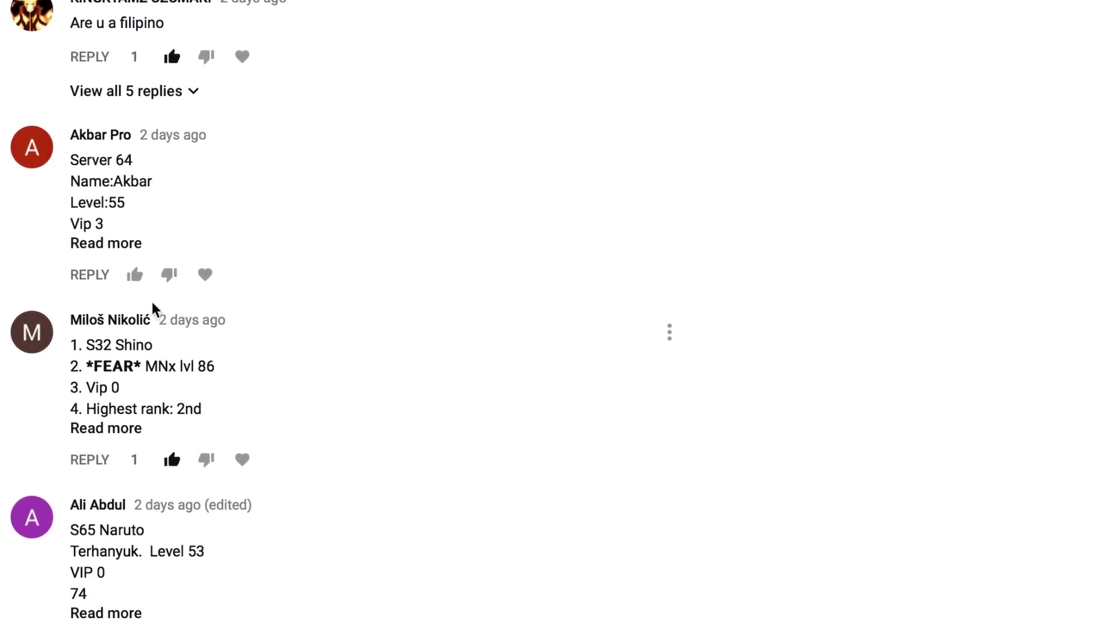
mouse_move(349, 383)
scroll(128, 333, "down", 1)
scroll(127, 333, "down", 1)
scroll(128, 333, "down", 1)
scroll(127, 334, "down", 1)
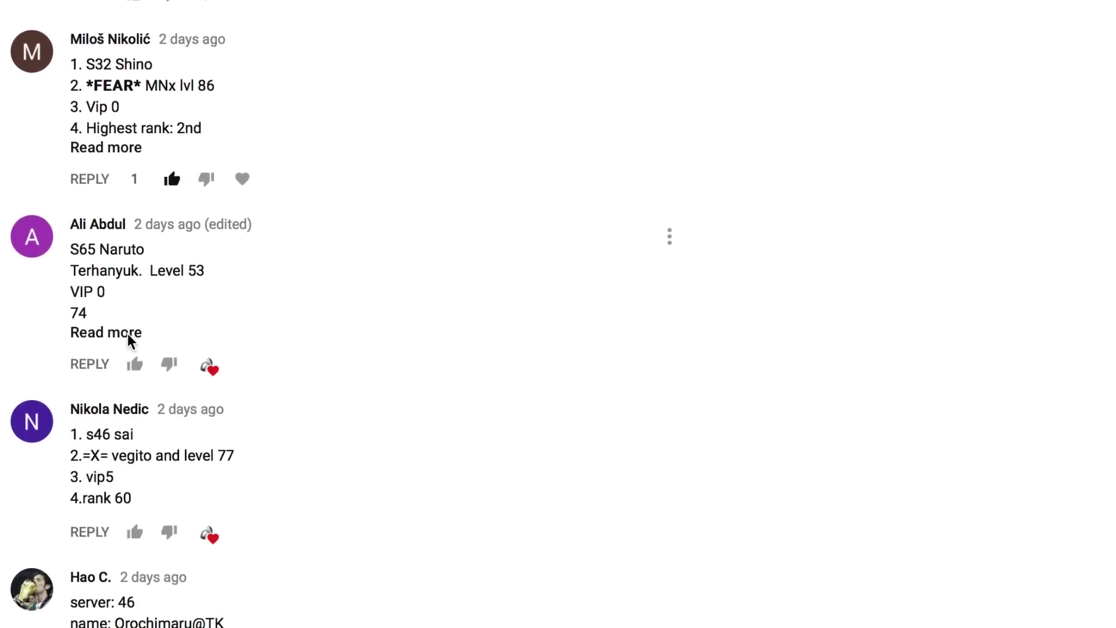
scroll(127, 333, "down", 1)
scroll(128, 333, "down", 1)
scroll(128, 333, "down", 1)
scroll(128, 333, "down", 1)
scroll(127, 334, "down", 1)
scroll(127, 333, "down", 1)
scroll(127, 334, "down", 1)
scroll(128, 333, "down", 1)
scroll(128, 340, "down", 1)
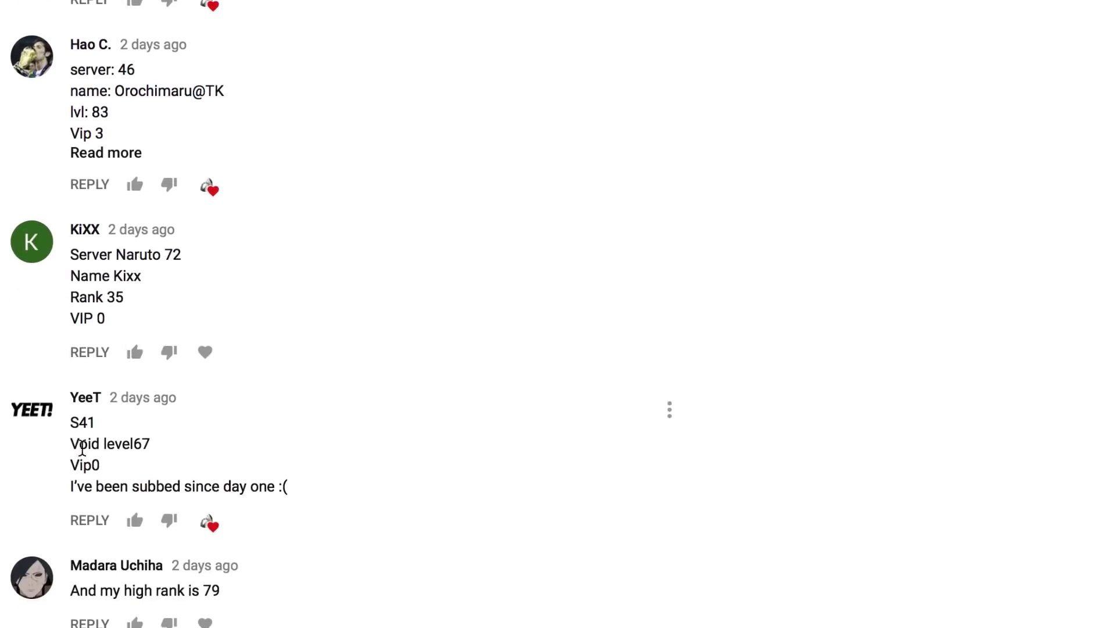
scroll(122, 490, "down", 1)
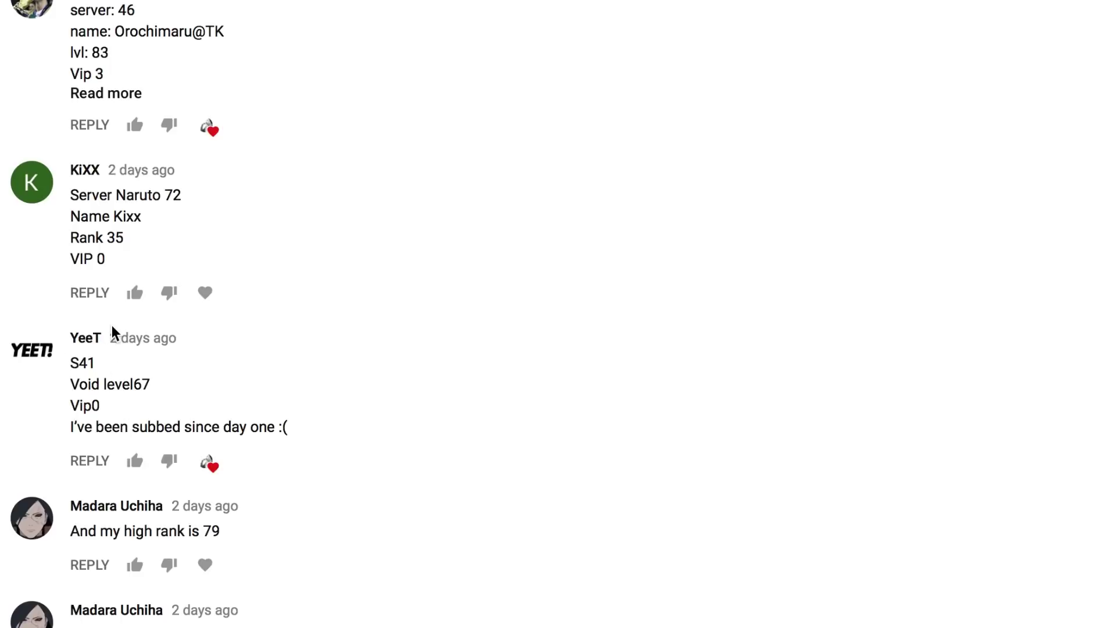
scroll(112, 325, "down", 2)
scroll(111, 326, "down", 2)
scroll(112, 325, "down", 1)
scroll(111, 332, "down", 1)
scroll(111, 332, "down", 1)
scroll(111, 331, "down", 1)
scroll(111, 331, "down", 1)
scroll(112, 325, "down", 1)
scroll(112, 326, "up", 1)
scroll(112, 325, "down", 1)
scroll(112, 326, "down", 1)
scroll(112, 330, "down", 1)
scroll(113, 330, "down", 1)
scroll(113, 329, "down", 1)
scroll(112, 330, "down", 1)
scroll(111, 328, "down", 1)
scroll(112, 328, "down", 1)
scroll(111, 328, "down", 1)
scroll(111, 328, "down", 1)
scroll(148, 61, "up", 2)
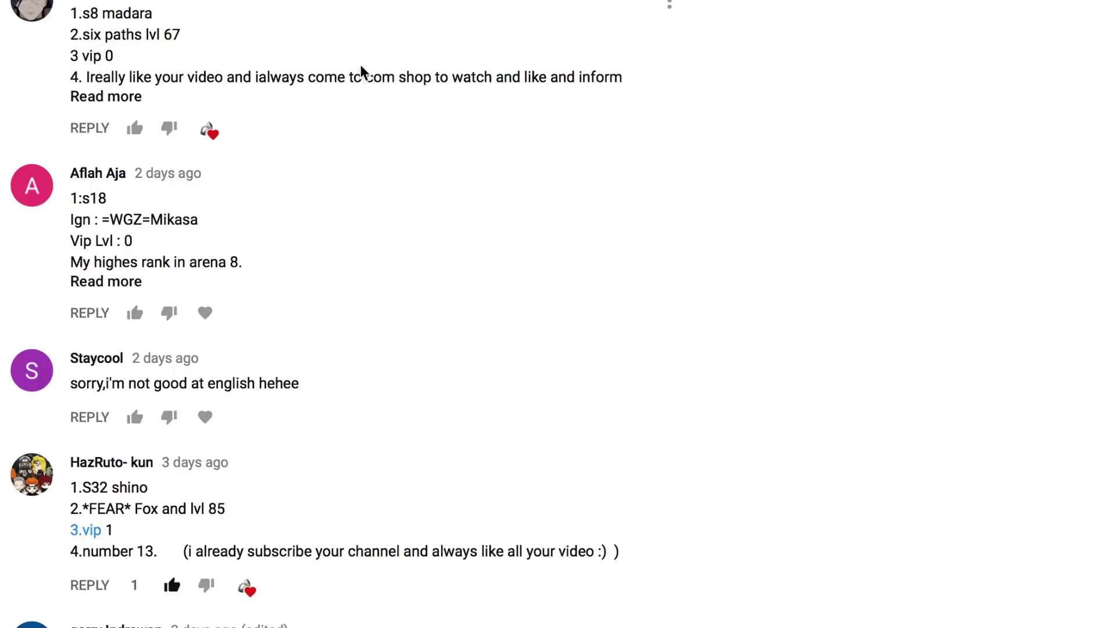
left_click(96, 96)
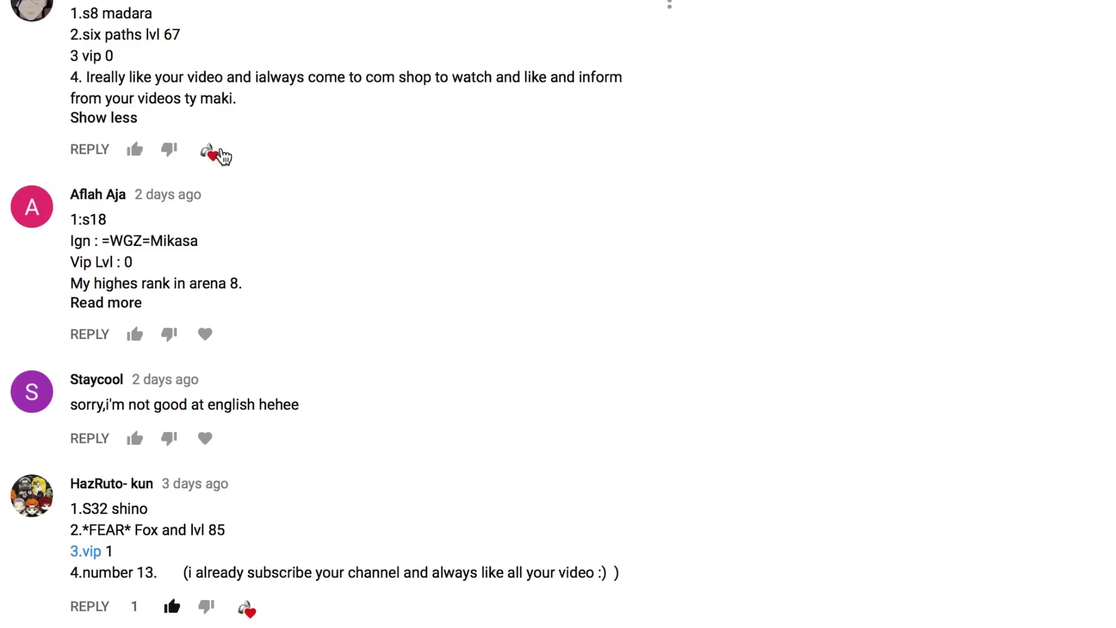
scroll(160, 285, "down", 2)
scroll(159, 285, "down", 3)
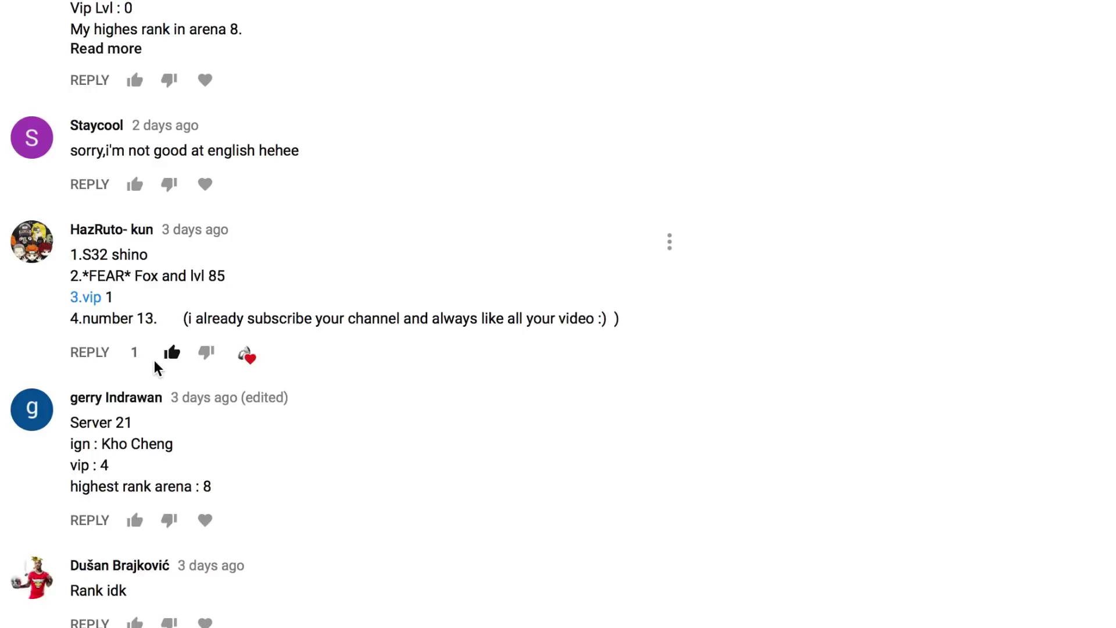
scroll(154, 360, "down", 3)
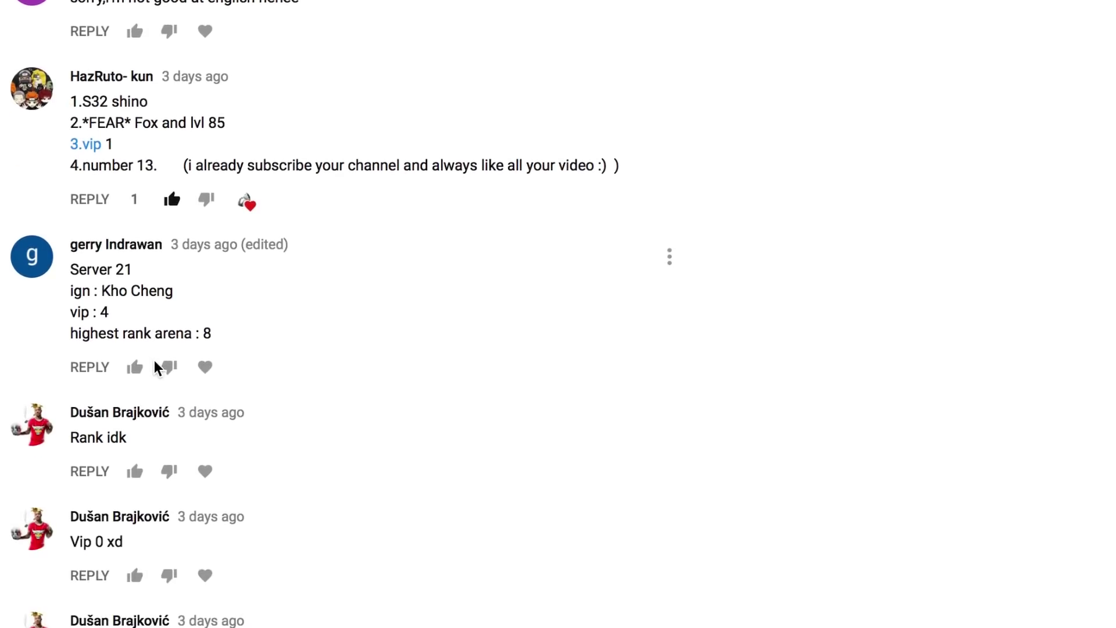
scroll(155, 360, "down", 5)
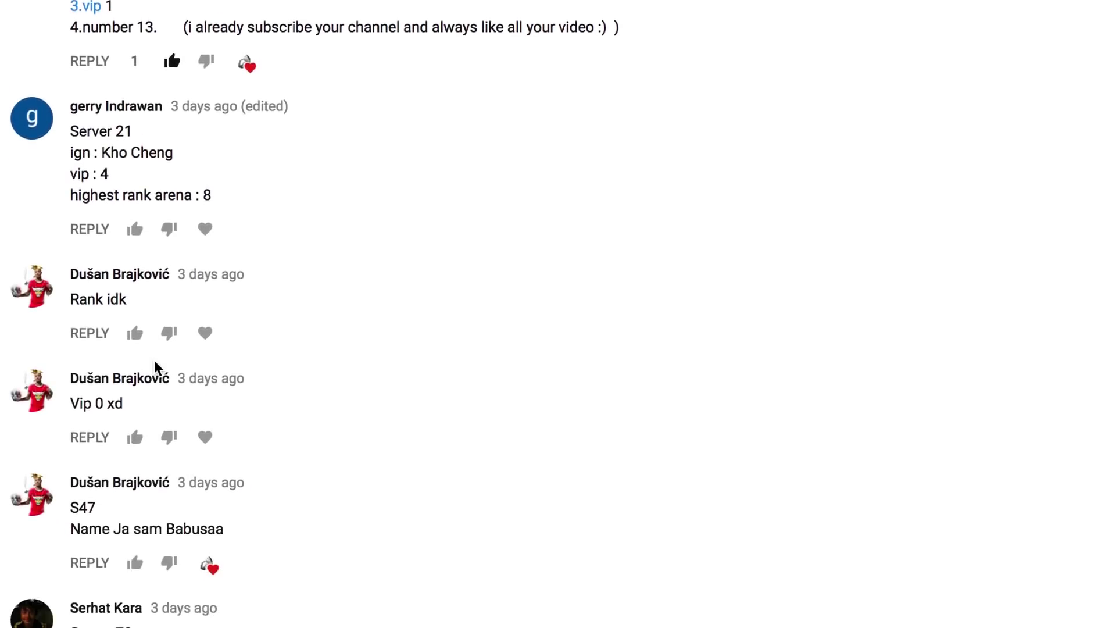
scroll(154, 361, "down", 3)
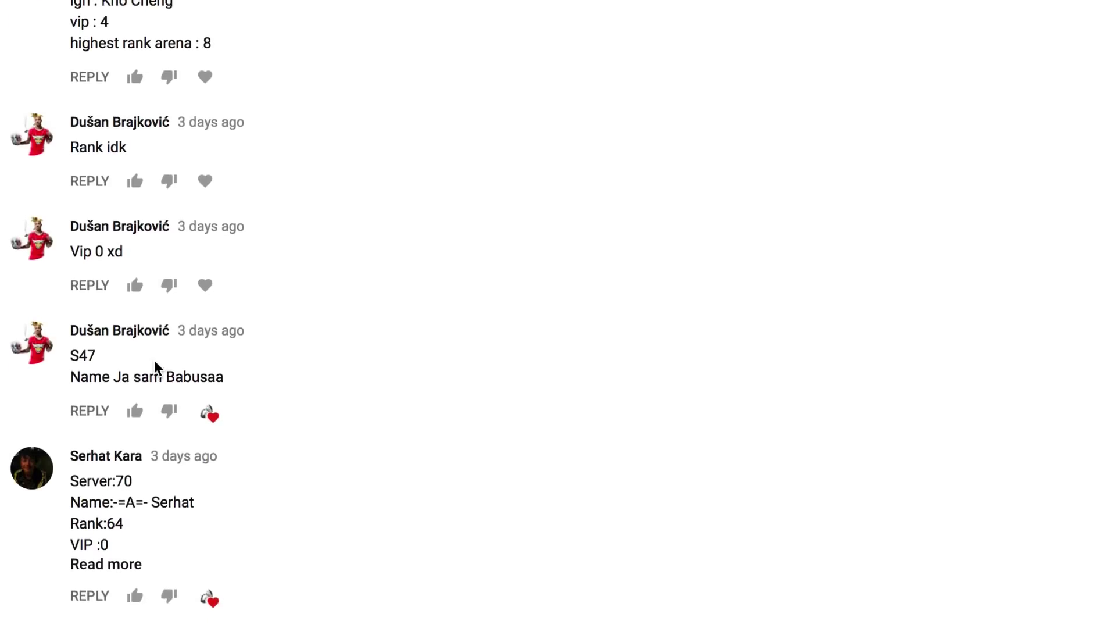
scroll(154, 360, "down", 3)
scroll(154, 361, "down", 3)
scroll(154, 360, "down", 2)
scroll(154, 360, "down", 1)
scroll(154, 360, "down", 3)
scroll(155, 360, "down", 1)
scroll(155, 360, "down", 1)
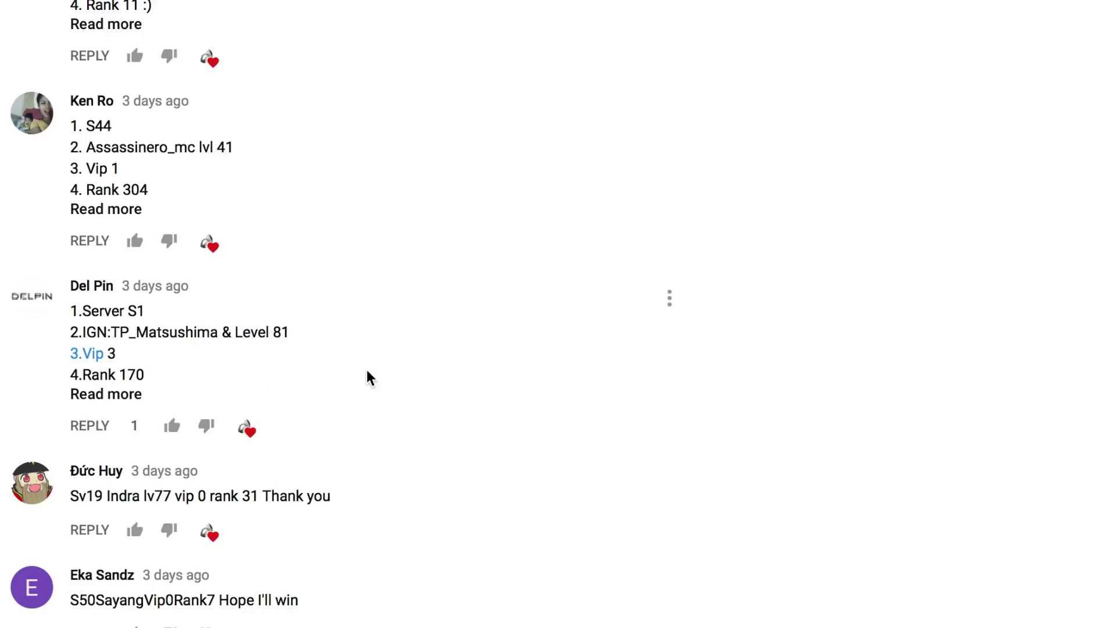
scroll(368, 377, "down", 1)
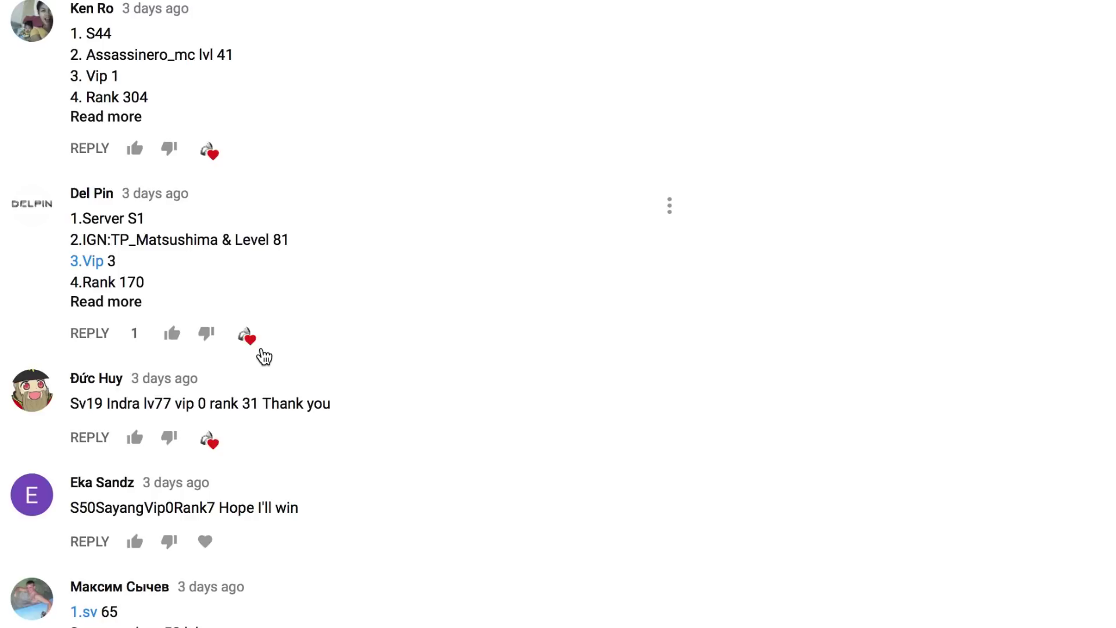
scroll(264, 356, "down", 1)
scroll(263, 357, "down", 1)
scroll(264, 356, "down", 1)
scroll(264, 356, "down", 1)
scroll(264, 357, "down", 1)
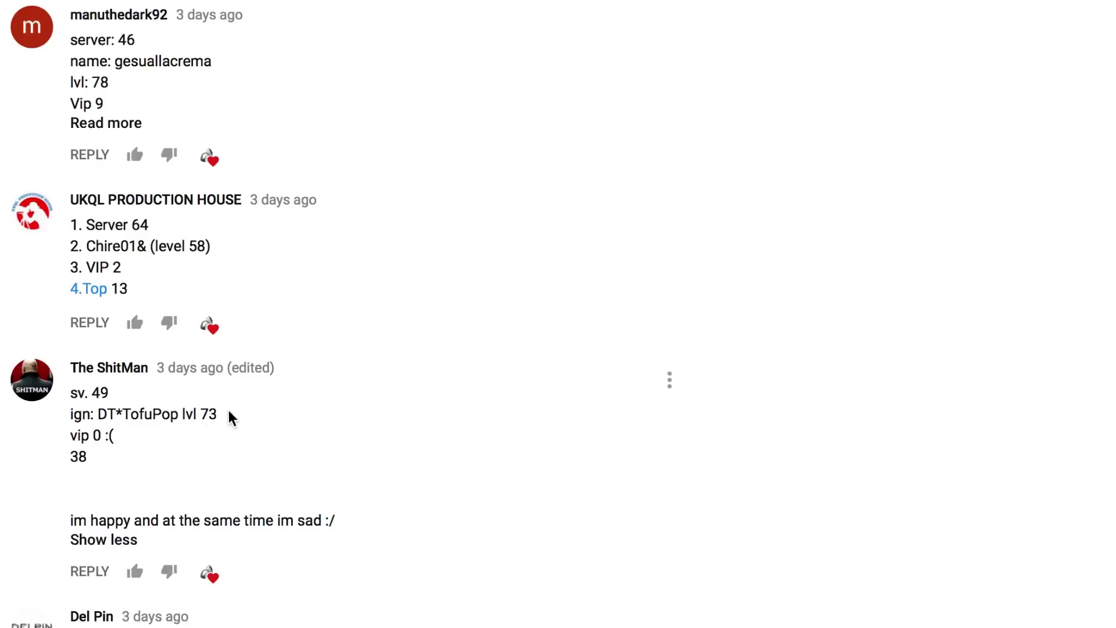
scroll(169, 469, "down", 1)
scroll(169, 468, "down", 2)
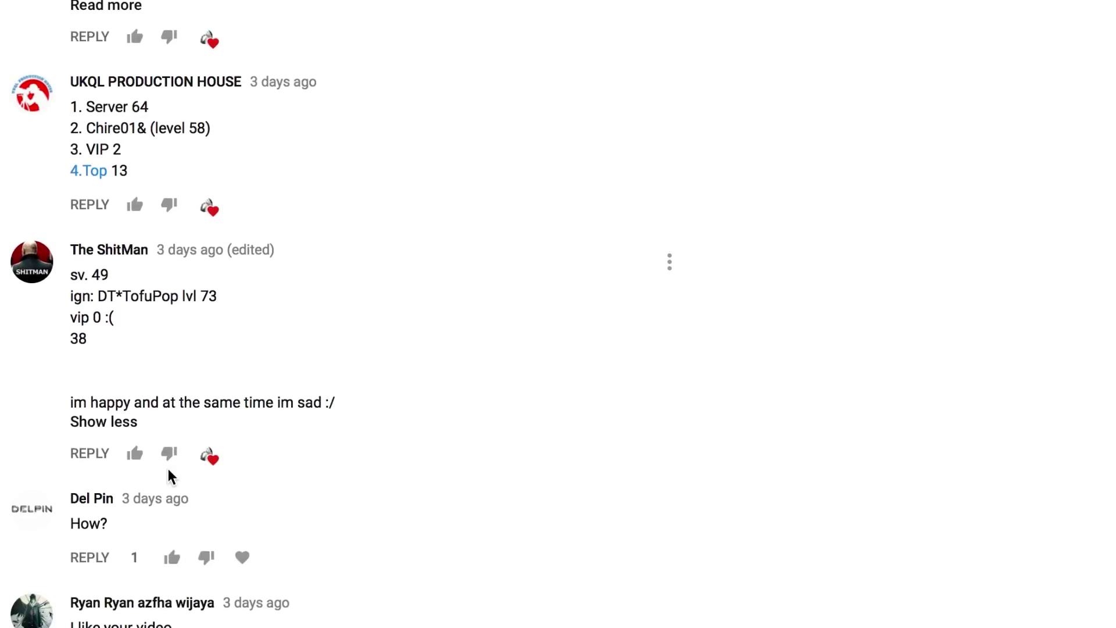
scroll(169, 469, "down", 2)
scroll(169, 468, "down", 1)
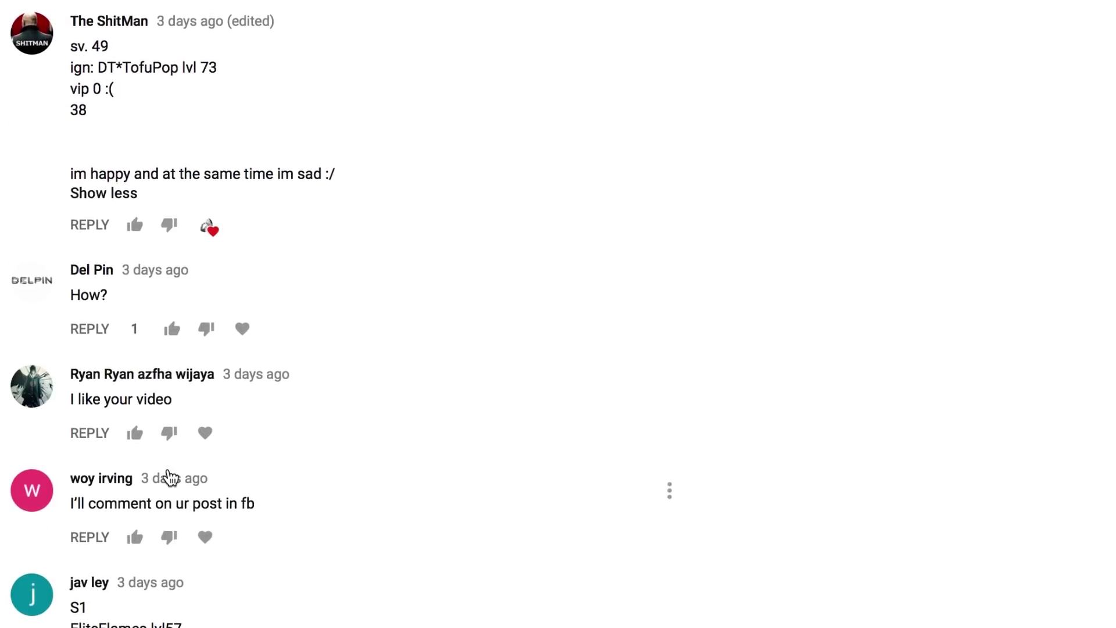
scroll(169, 468, "down", 1)
scroll(170, 478, "down", 1)
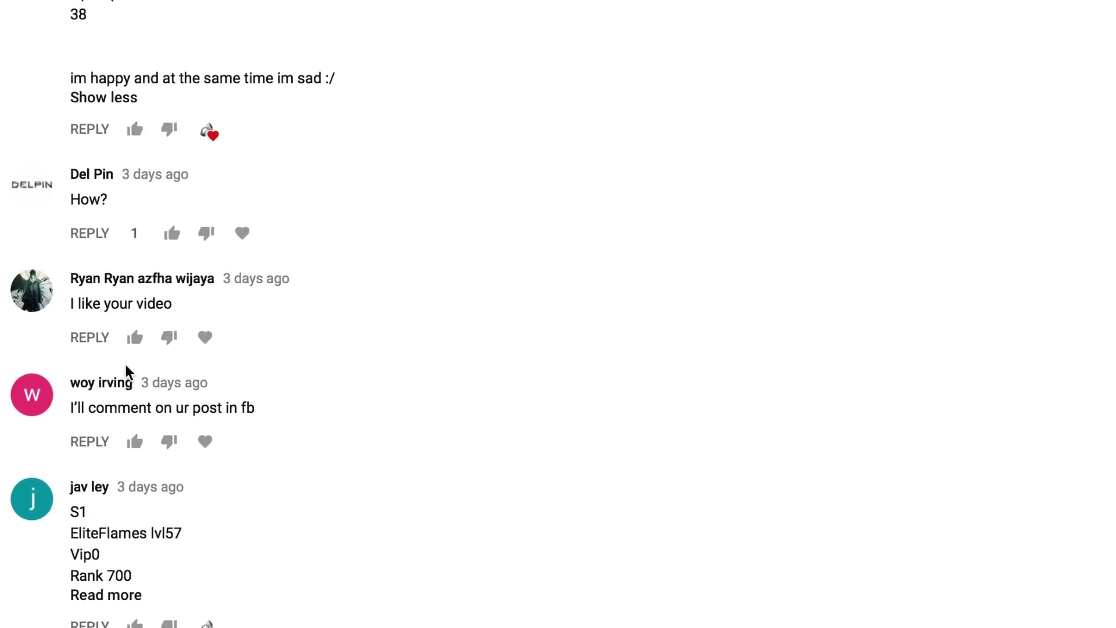
scroll(230, 409, "down", 1)
scroll(231, 409, "down", 2)
scroll(199, 457, "down", 1)
scroll(199, 457, "down", 1)
scroll(200, 457, "down", 1)
scroll(200, 457, "down", 2)
scroll(199, 457, "down", 1)
scroll(200, 457, "down", 1)
scroll(199, 457, "down", 1)
scroll(198, 463, "down", 1)
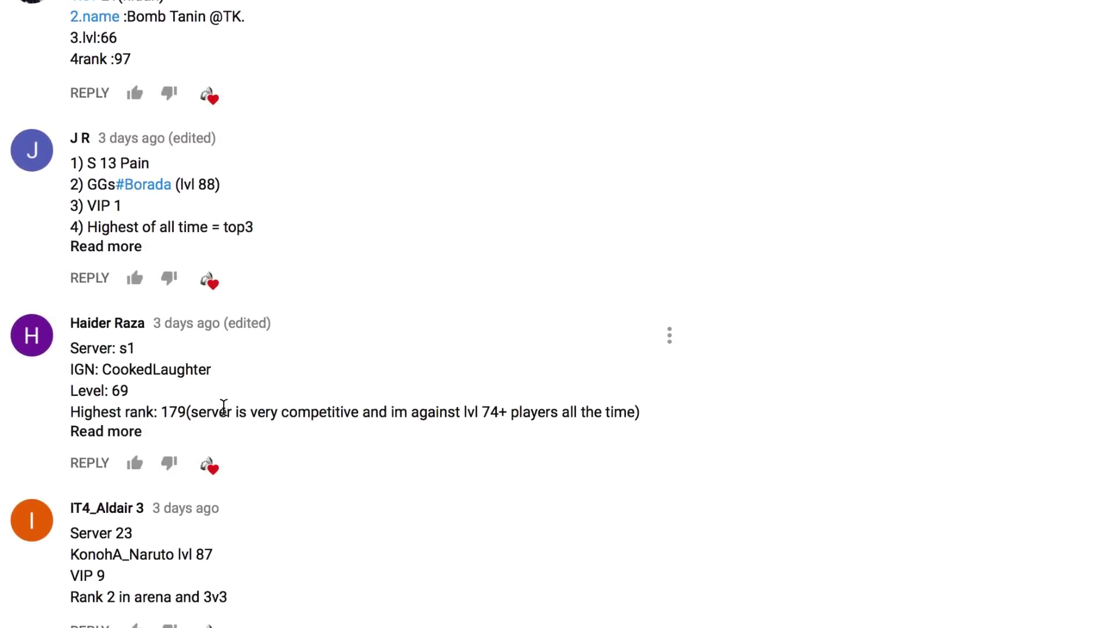
scroll(271, 419, "down", 1)
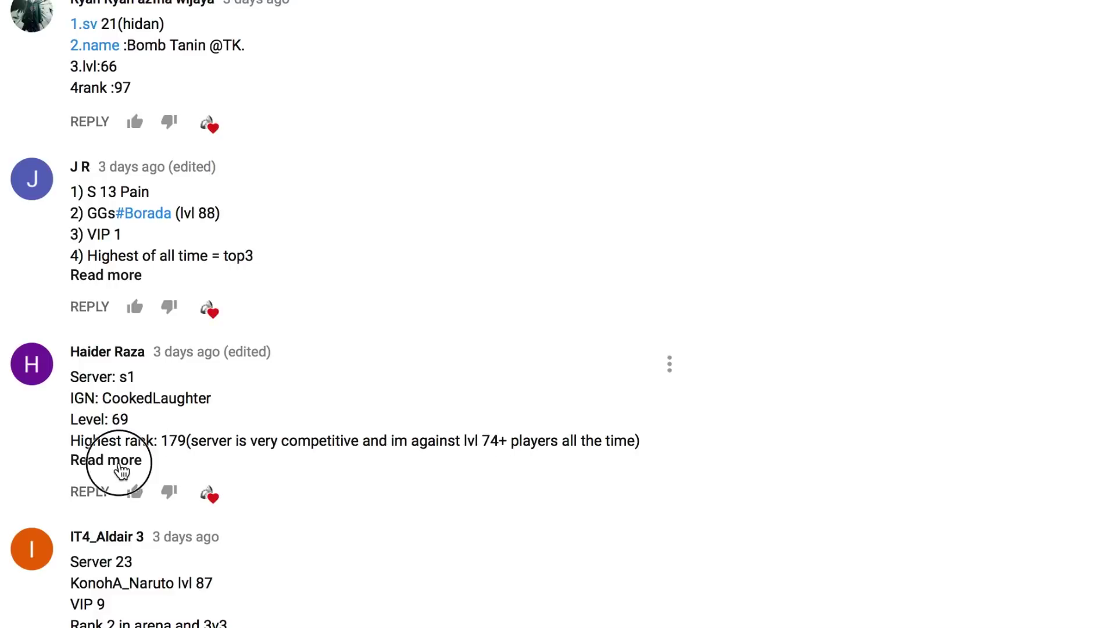
left_click(106, 460)
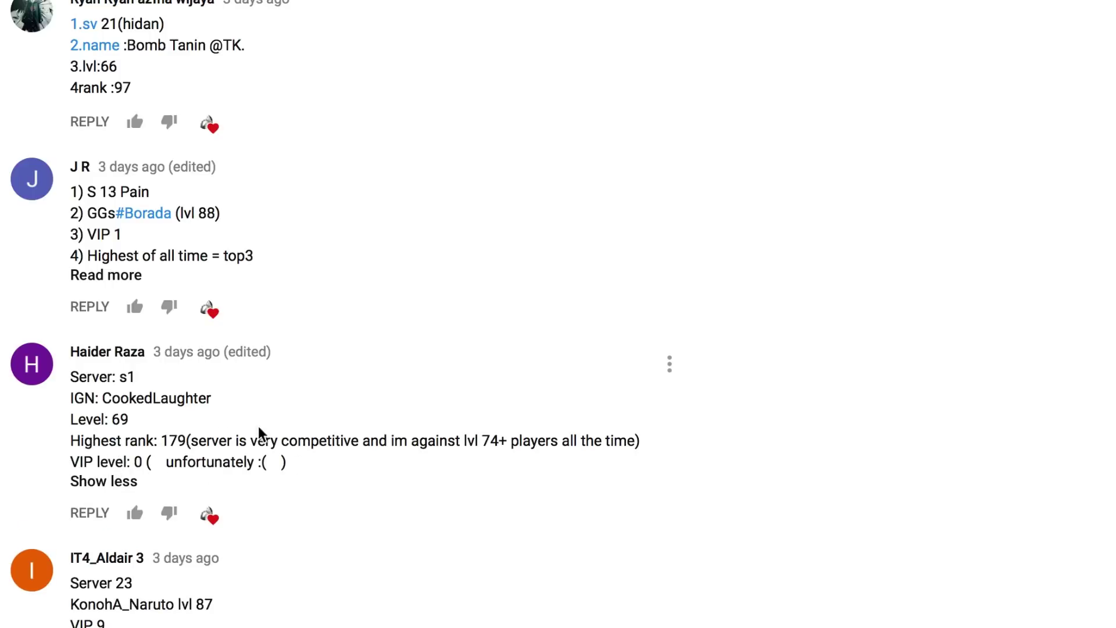
scroll(328, 424, "down", 3)
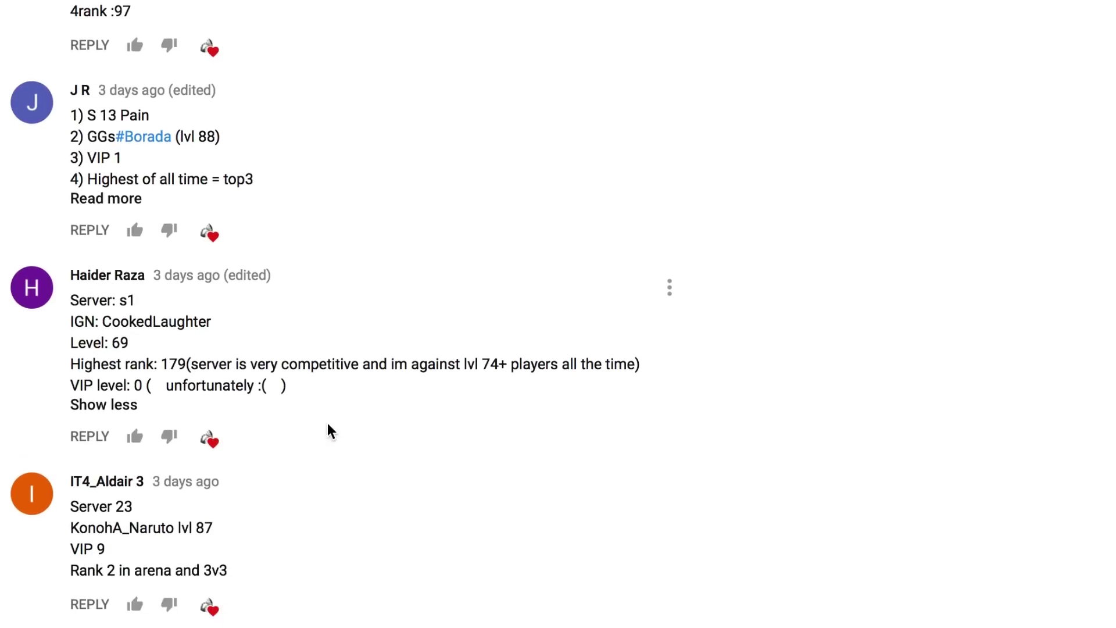
scroll(328, 423, "down", 2)
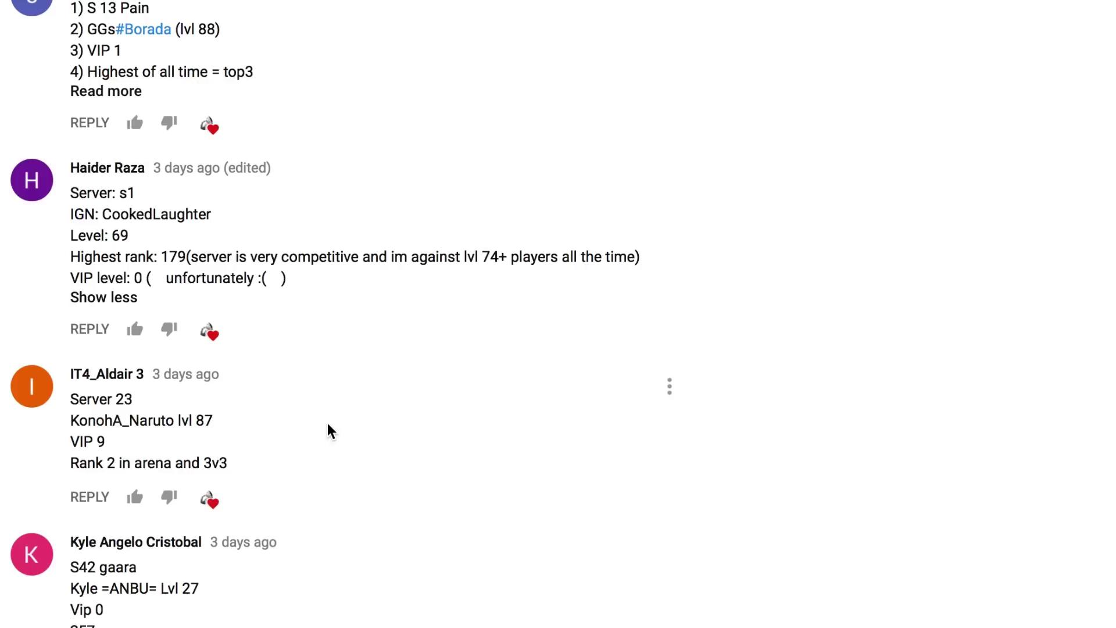
scroll(327, 423, "down", 2)
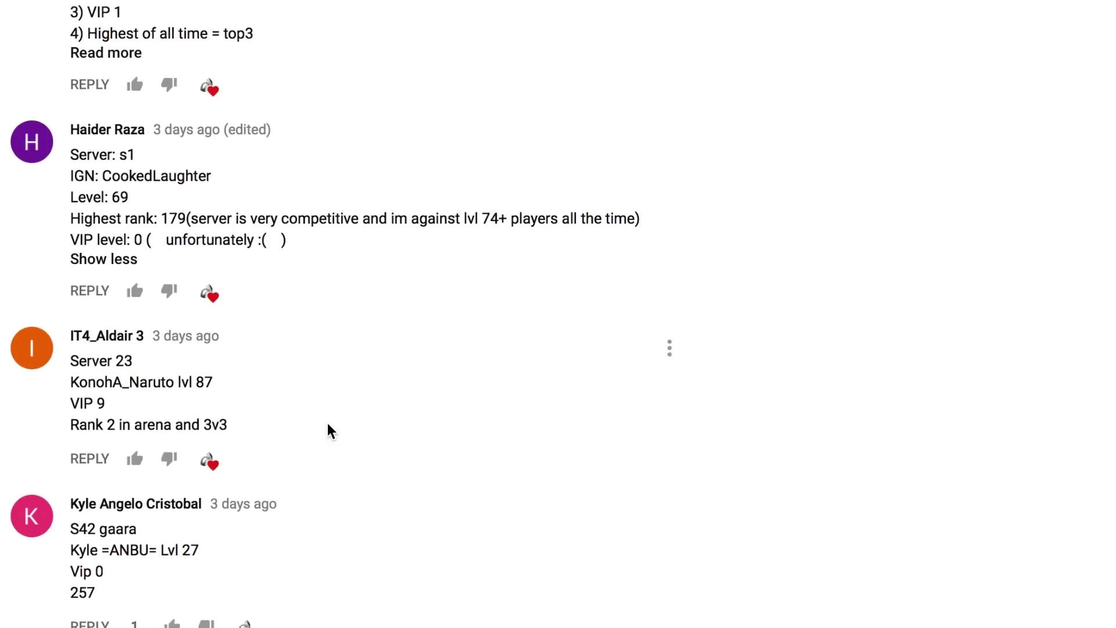
scroll(327, 423, "down", 3)
scroll(327, 423, "down", 2)
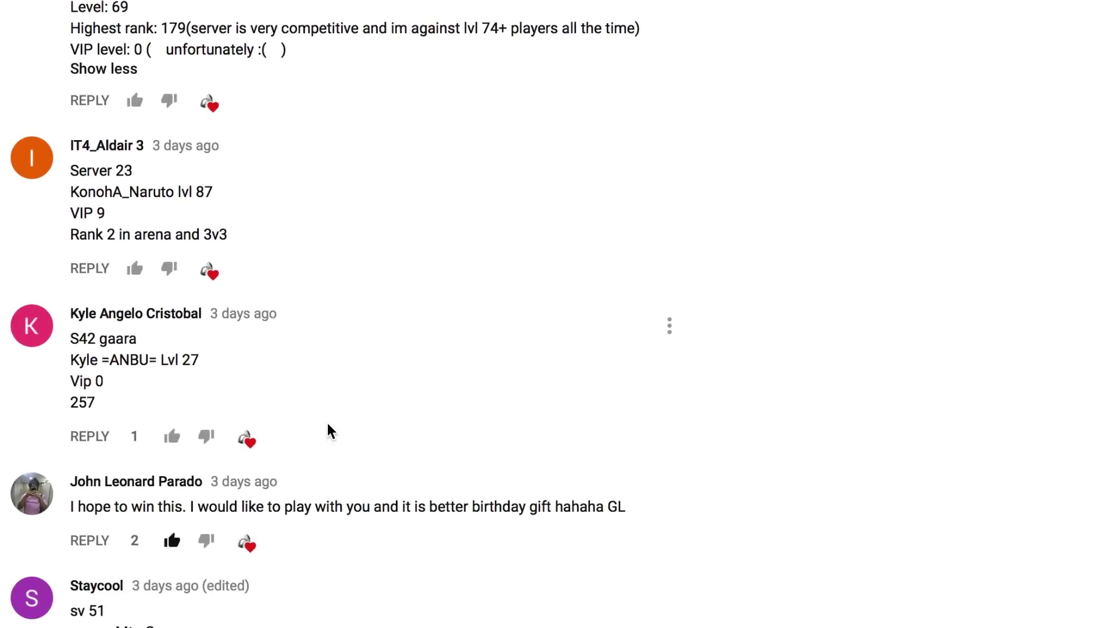
scroll(327, 423, "down", 2)
scroll(327, 423, "down", 2)
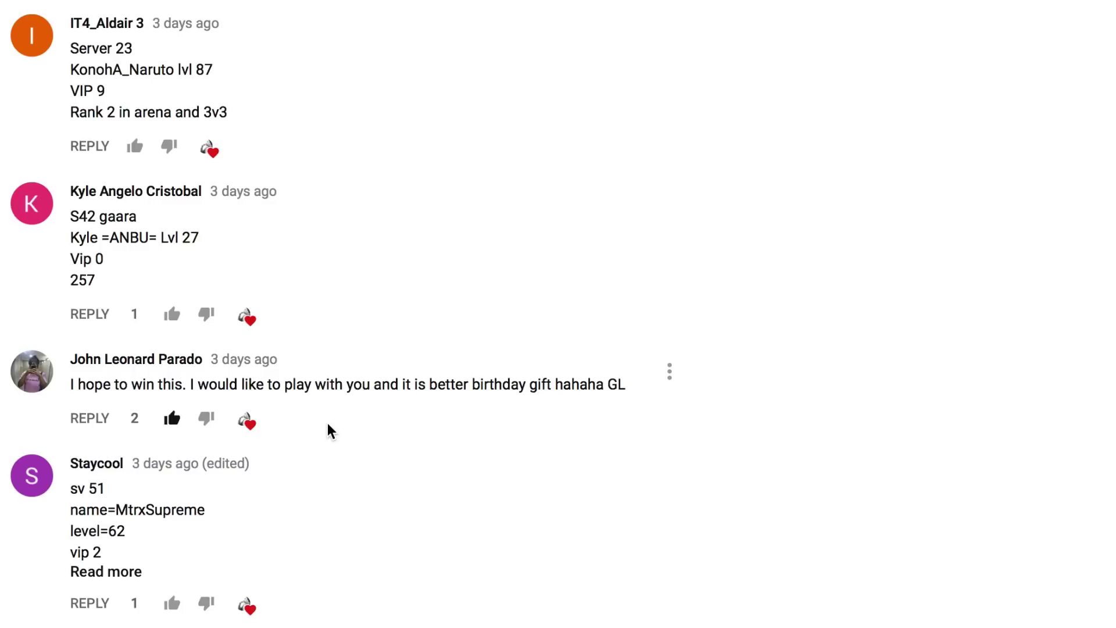
scroll(327, 423, "down", 2)
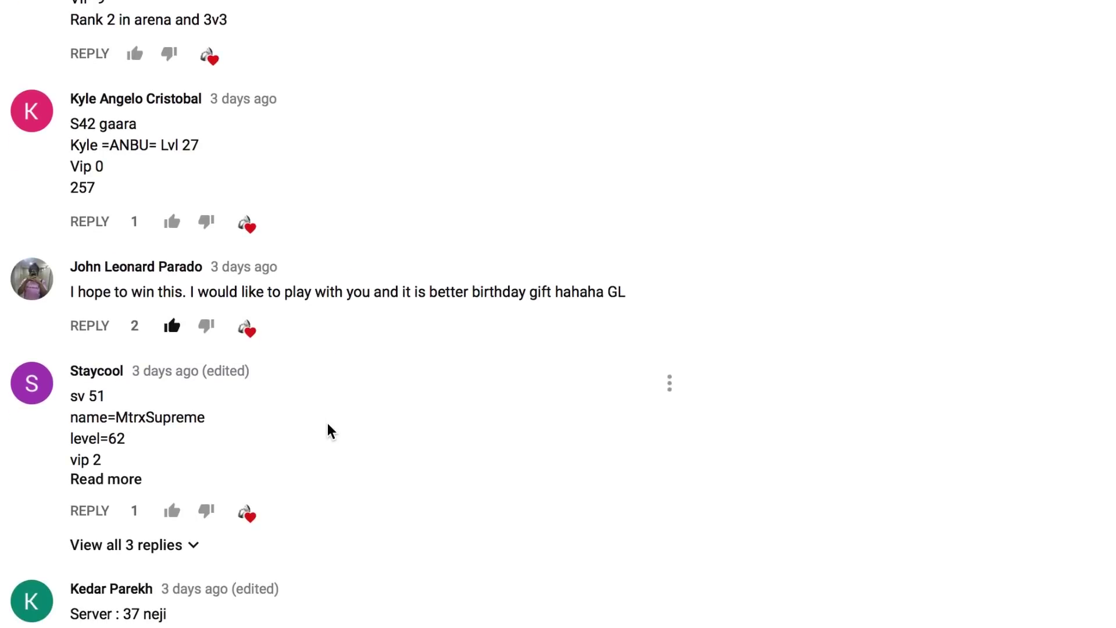
scroll(327, 424, "down", 1)
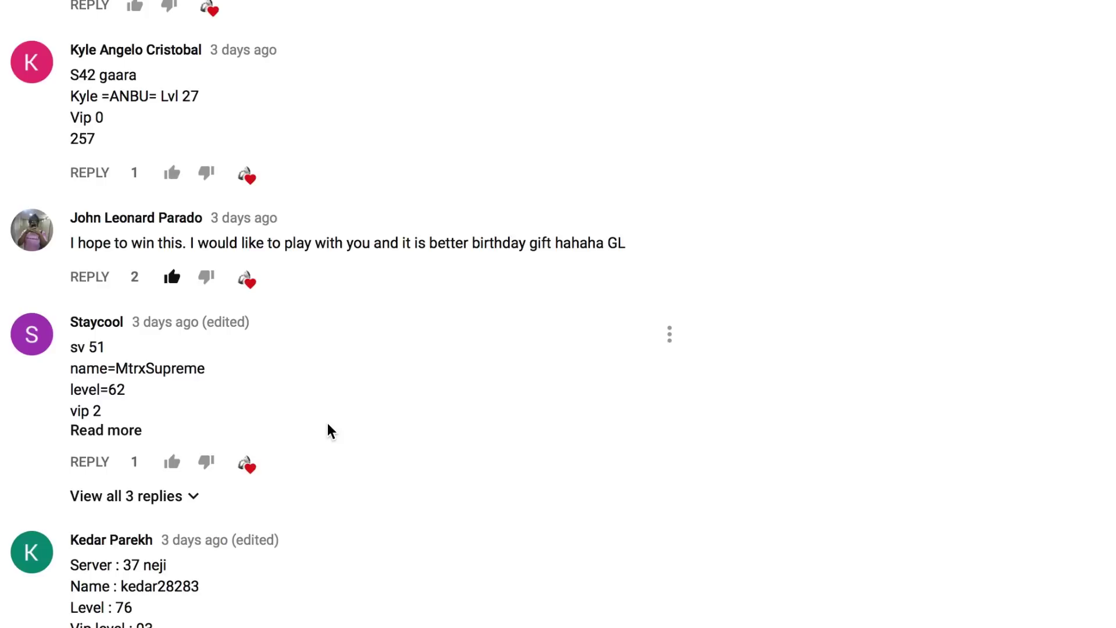
scroll(327, 422, "down", 1)
scroll(328, 423, "down", 2)
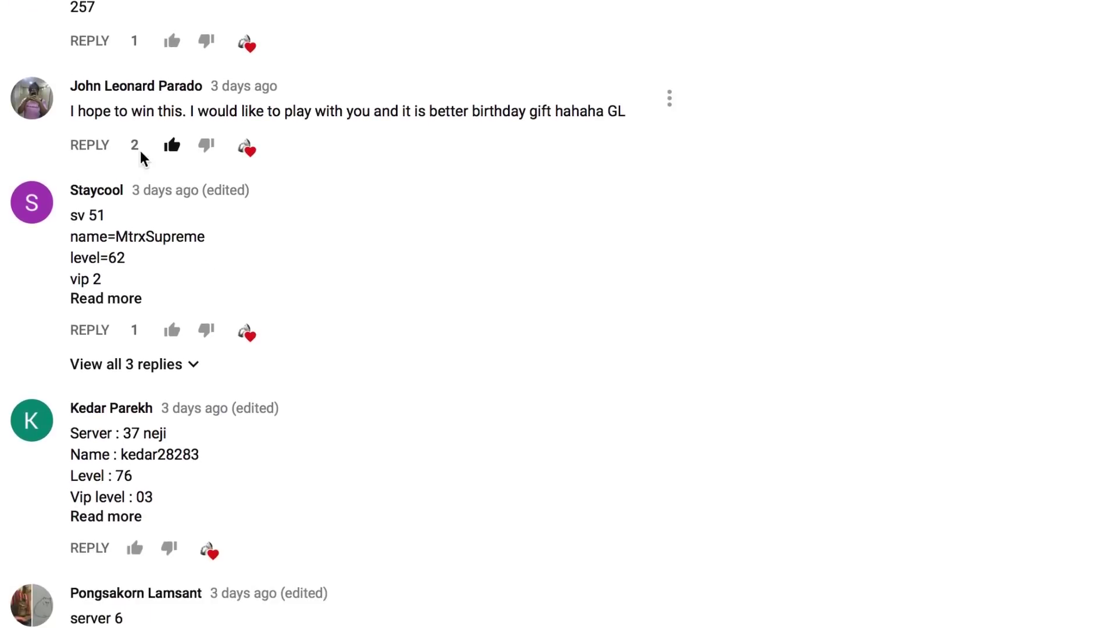
scroll(202, 303, "down", 1)
scroll(202, 303, "down", 1)
scroll(202, 303, "down", 1)
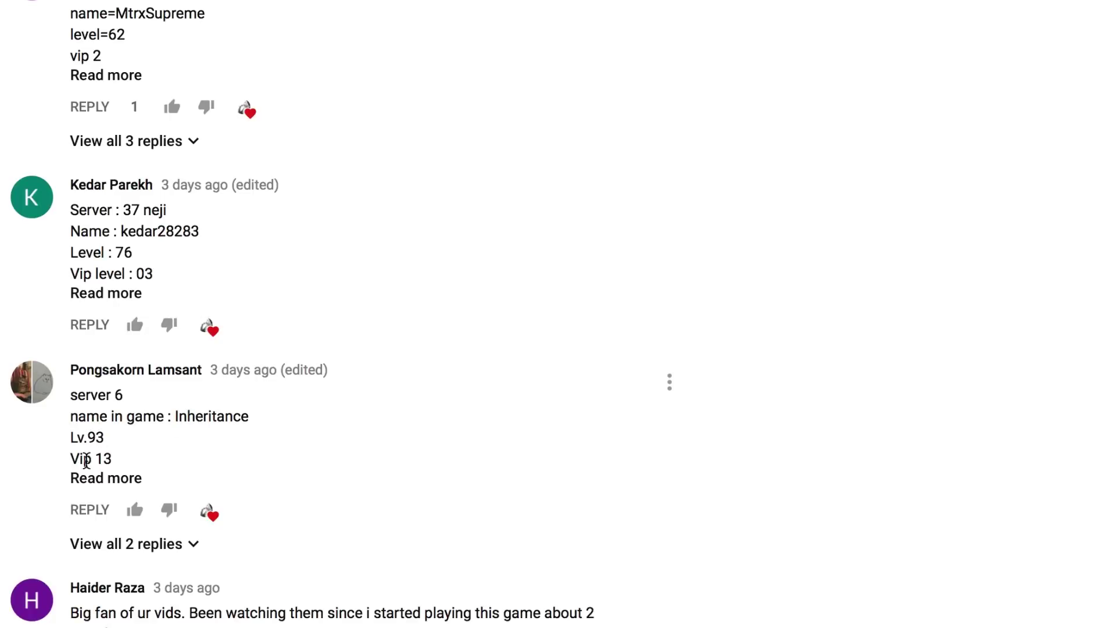
mouse_move(182, 424)
left_click(105, 479)
scroll(120, 488, "down", 2)
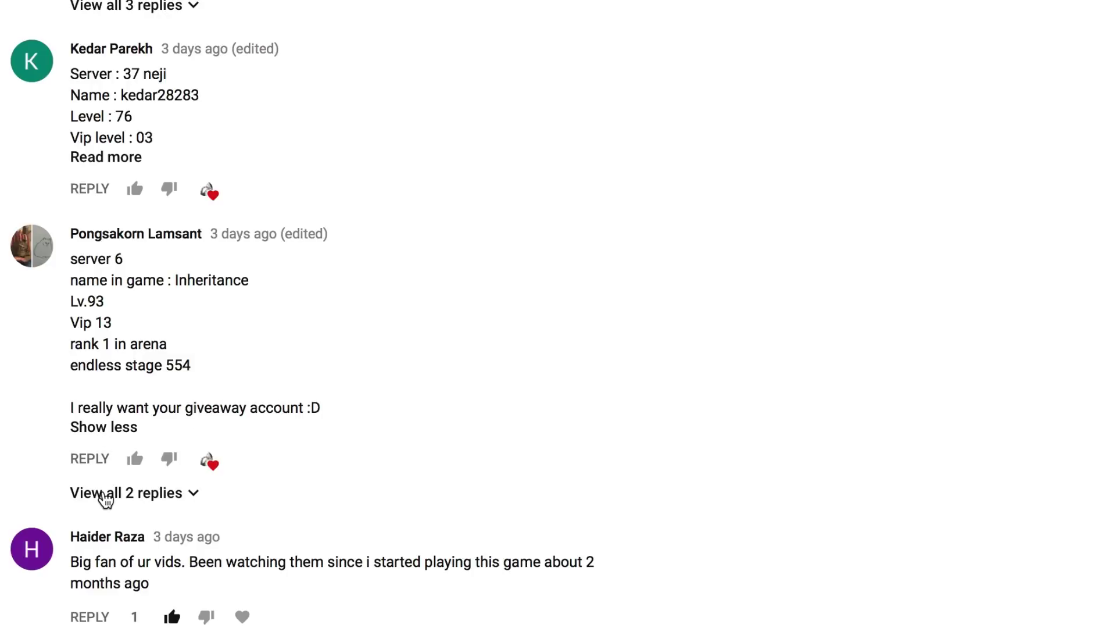
left_click(105, 493)
scroll(105, 493, "down", 2)
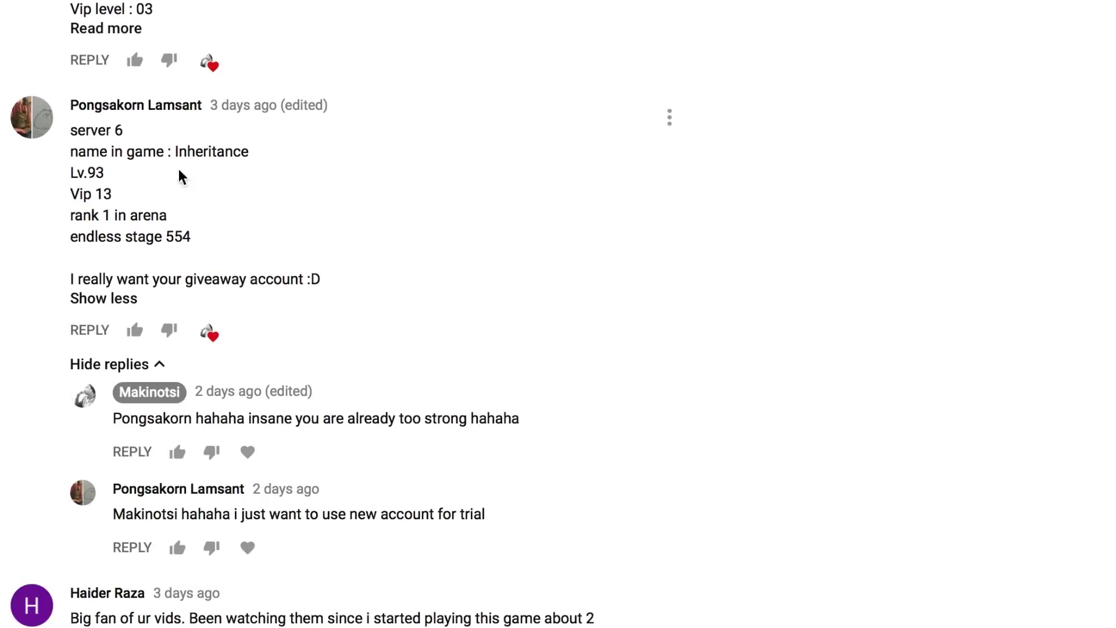
mouse_move(160, 331)
scroll(160, 229, "down", 1)
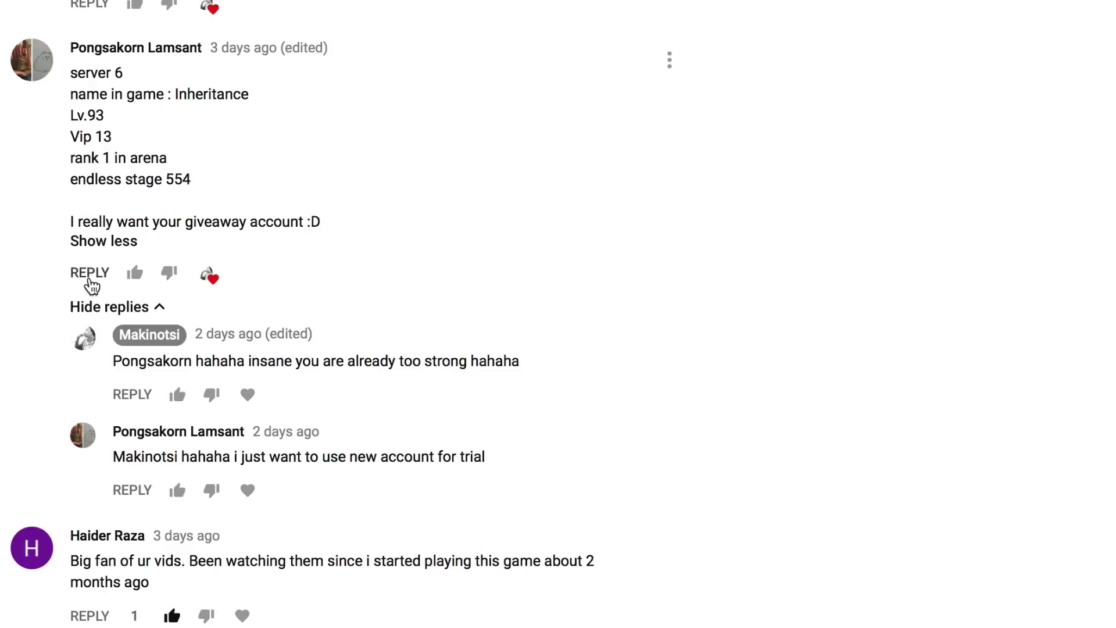
scroll(91, 281, "down", 2)
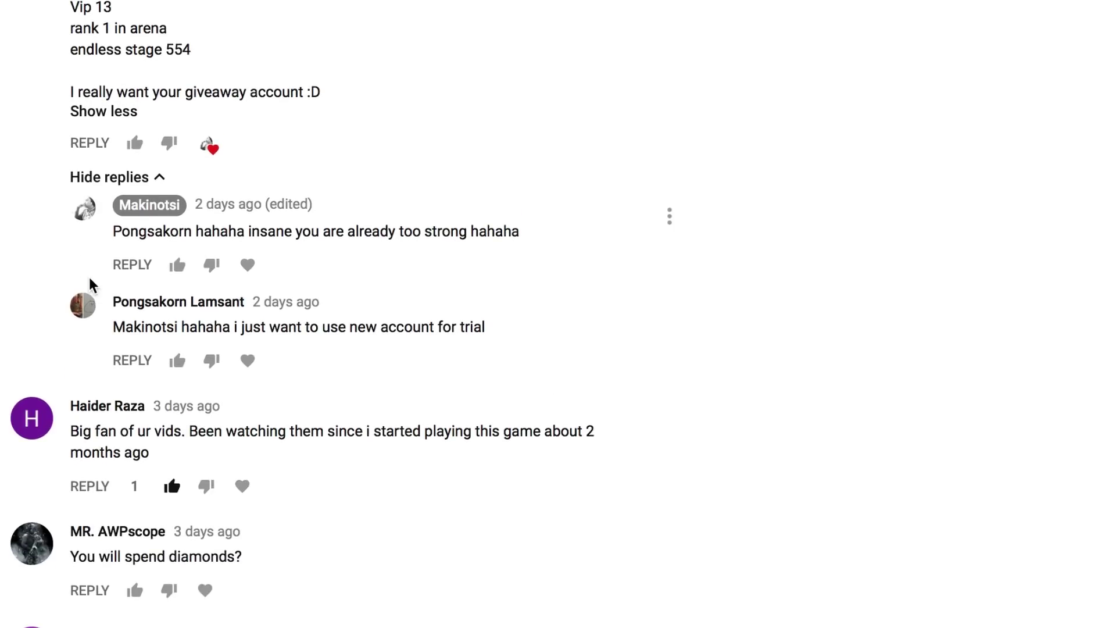
scroll(87, 275, "down", 2)
scroll(88, 275, "down", 2)
scroll(88, 275, "down", 2)
scroll(88, 275, "down", 1)
scroll(89, 275, "down", 2)
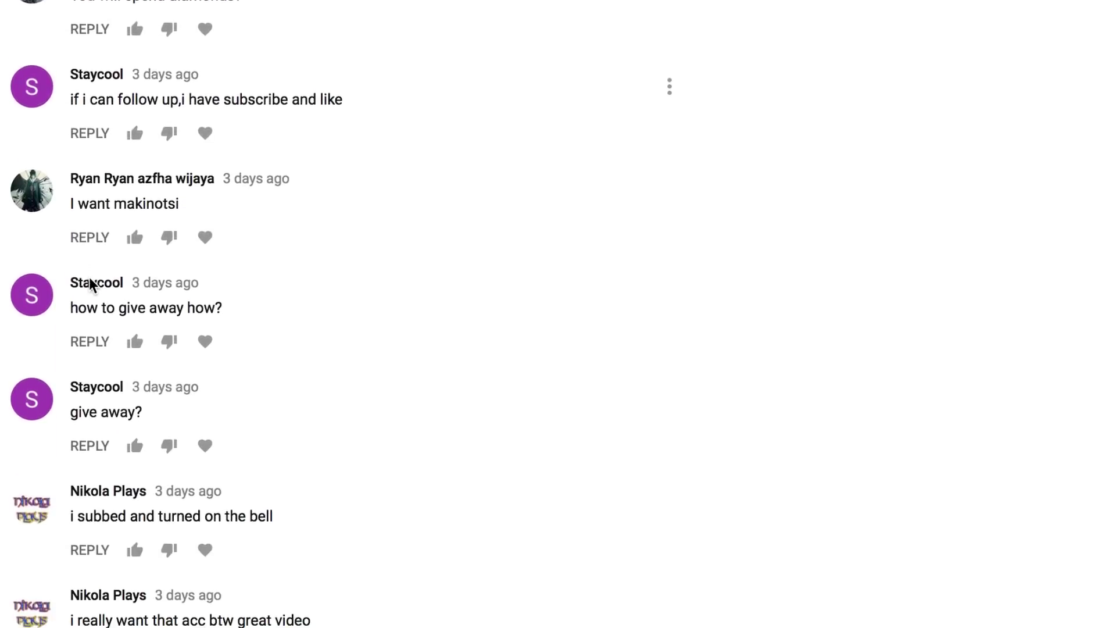
scroll(89, 277, "up", 2)
scroll(90, 276, "up", 2)
scroll(89, 277, "up", 2)
scroll(90, 276, "up", 1)
scroll(89, 276, "up", 2)
scroll(89, 277, "up", 2)
scroll(92, 287, "up", 1)
scroll(91, 286, "up", 2)
scroll(92, 287, "up", 1)
scroll(92, 286, "up", 2)
scroll(193, 224, "up", 2)
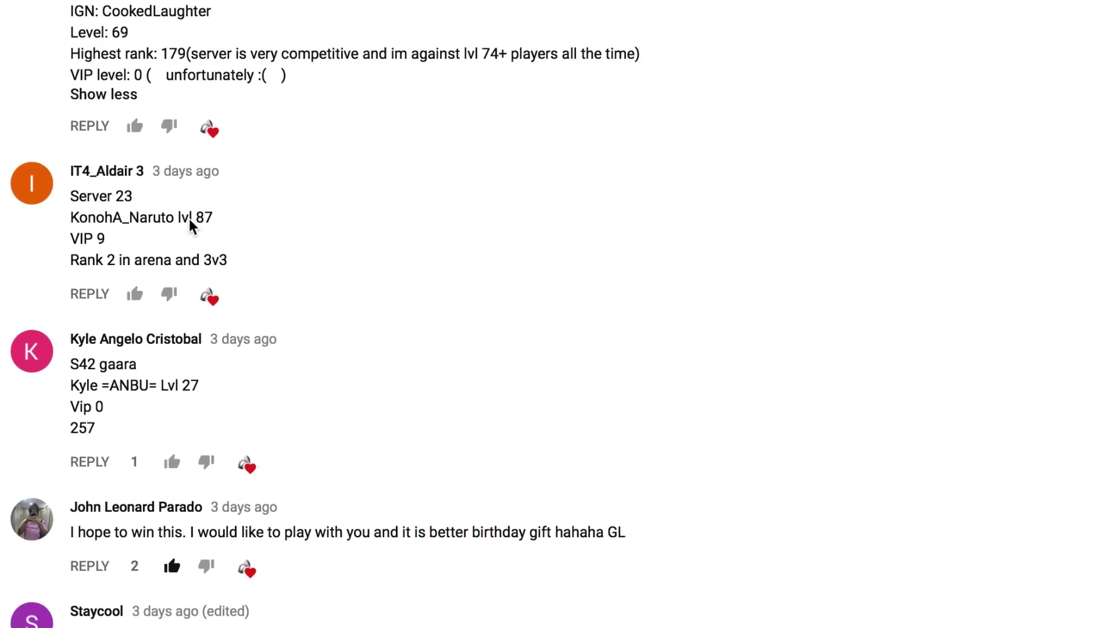
scroll(247, 230, "up", 1)
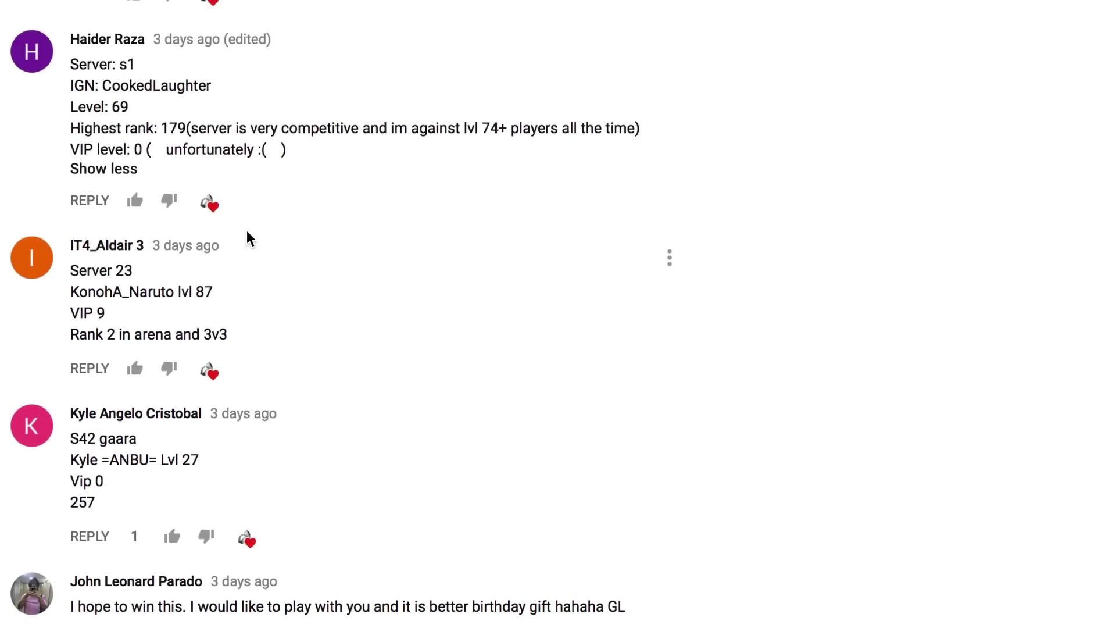
scroll(247, 230, "up", 2)
scroll(247, 230, "up", 1)
scroll(247, 231, "up", 2)
scroll(246, 230, "up", 1)
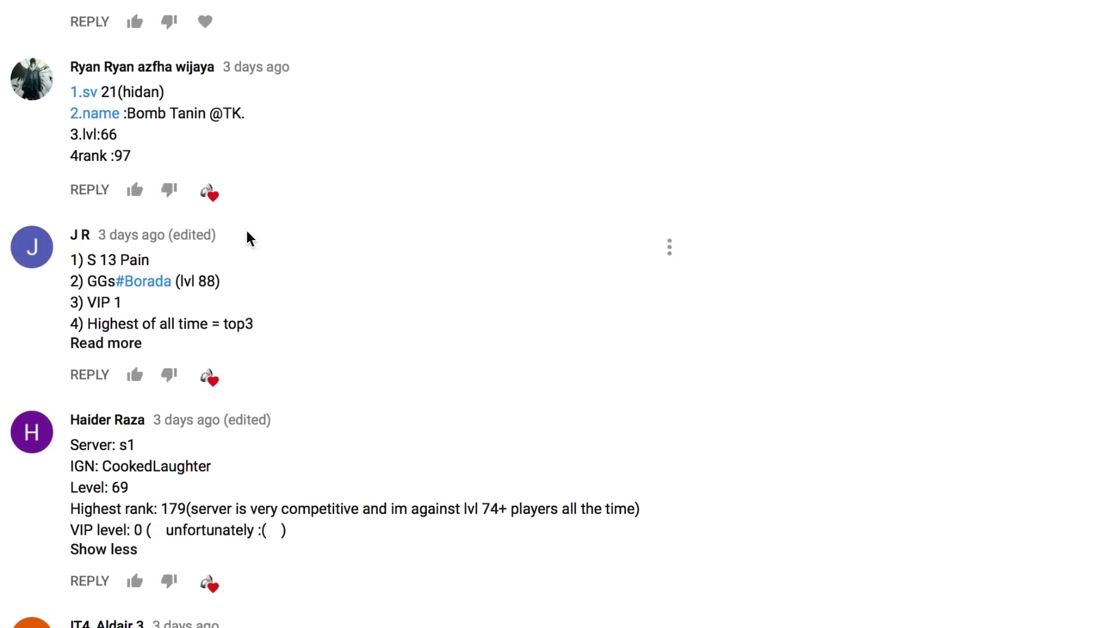
scroll(247, 230, "up", 2)
scroll(246, 230, "up", 1)
scroll(246, 231, "up", 2)
scroll(247, 230, "up", 3)
scroll(247, 231, "up", 1)
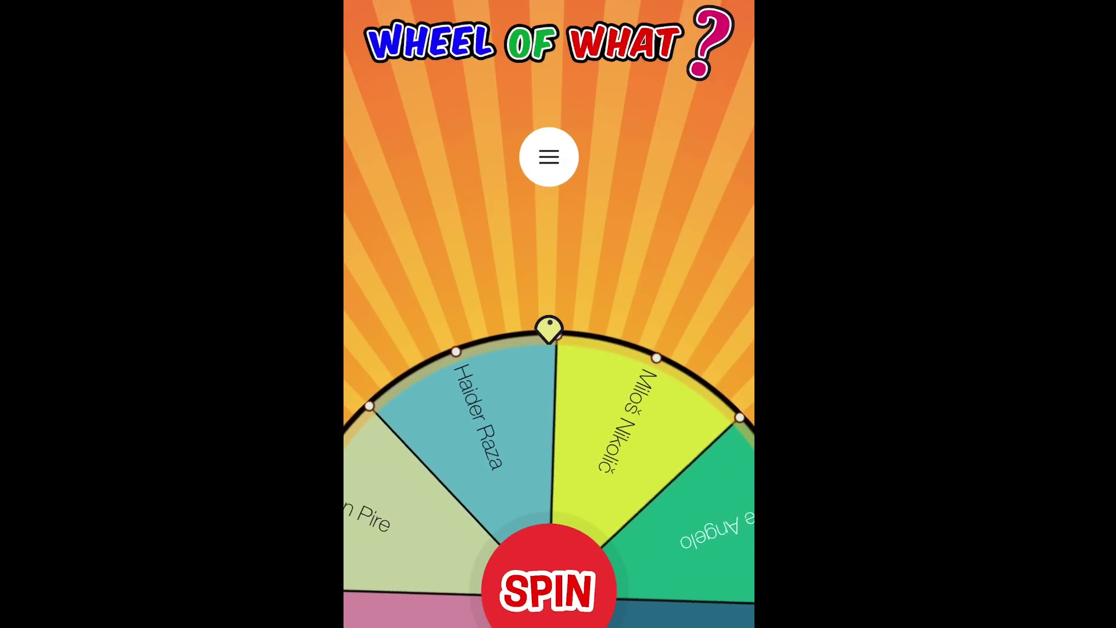
left_click(549, 585)
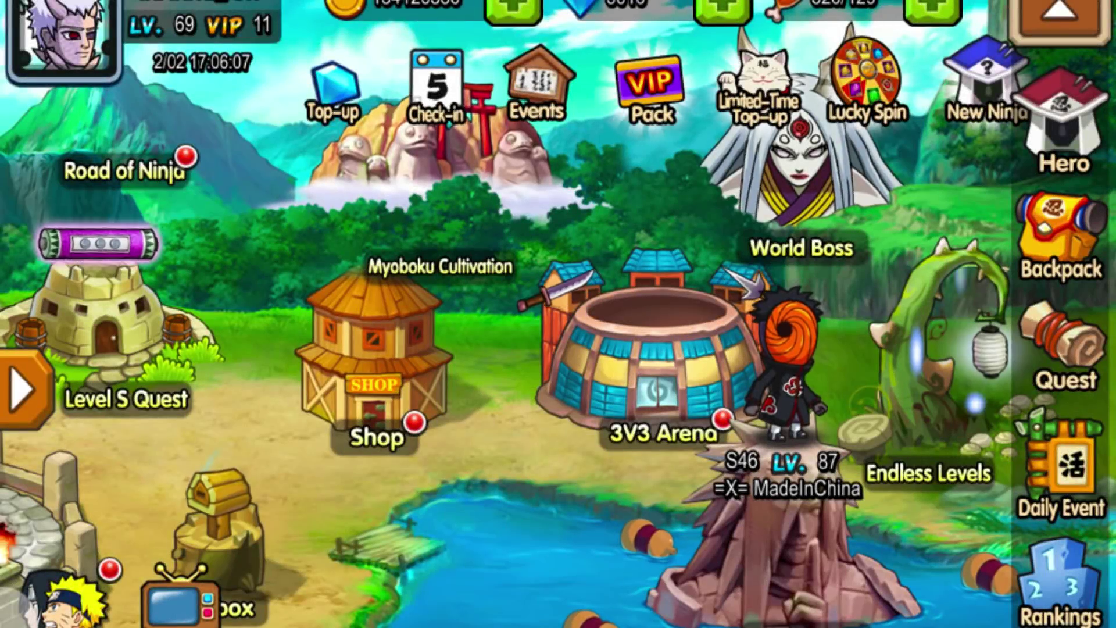
- Restart the Road of Ninja expedition and confirm the reset
left_click(114, 160)
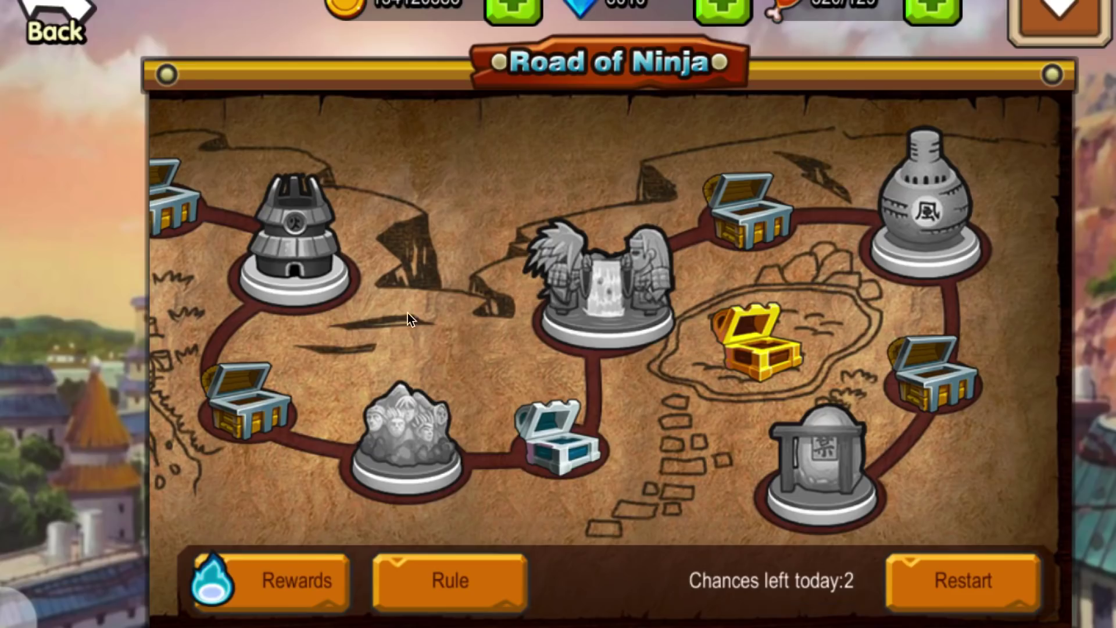
left_click(921, 574)
left_click(686, 396)
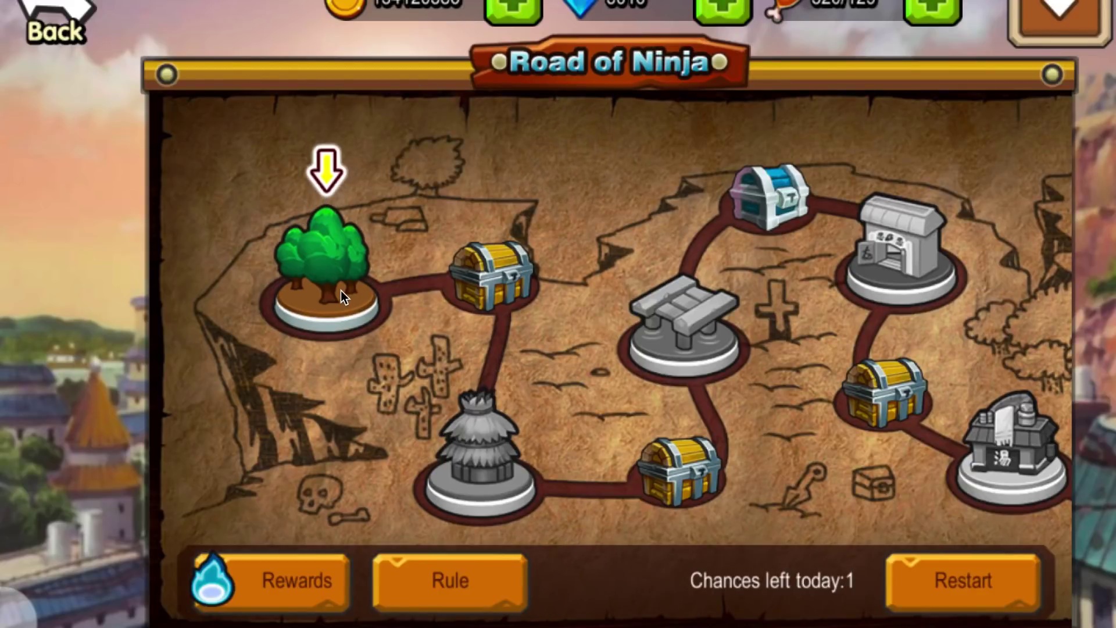
- Win the next battle and collect the chest's 120888 gold and six Lite Icha Icha Paradise
left_click(336, 279)
left_click(796, 362)
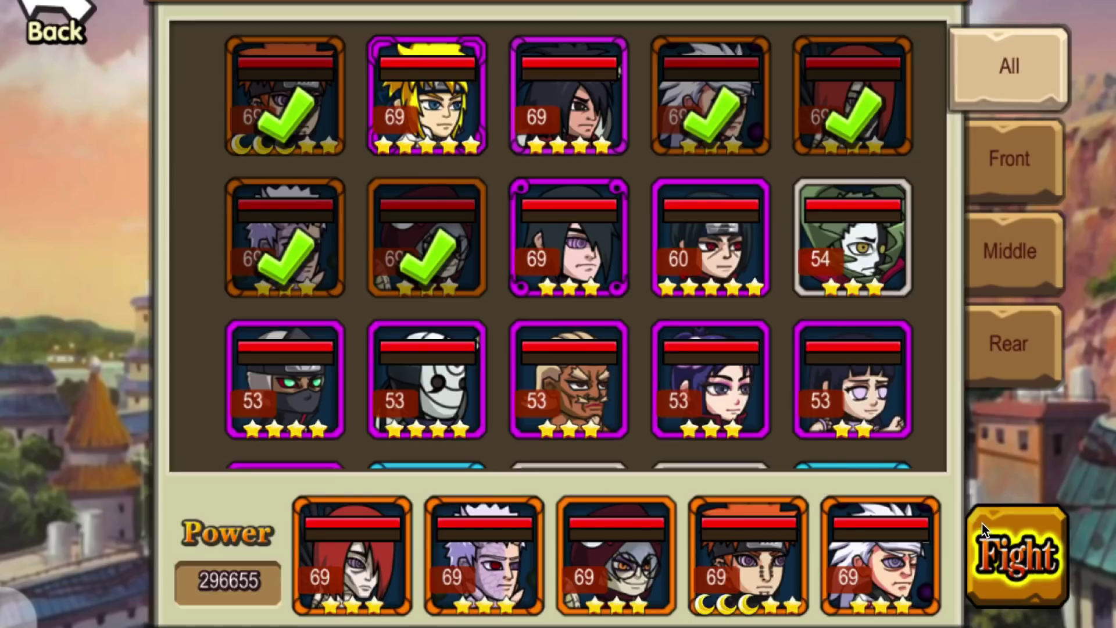
left_click(1016, 556)
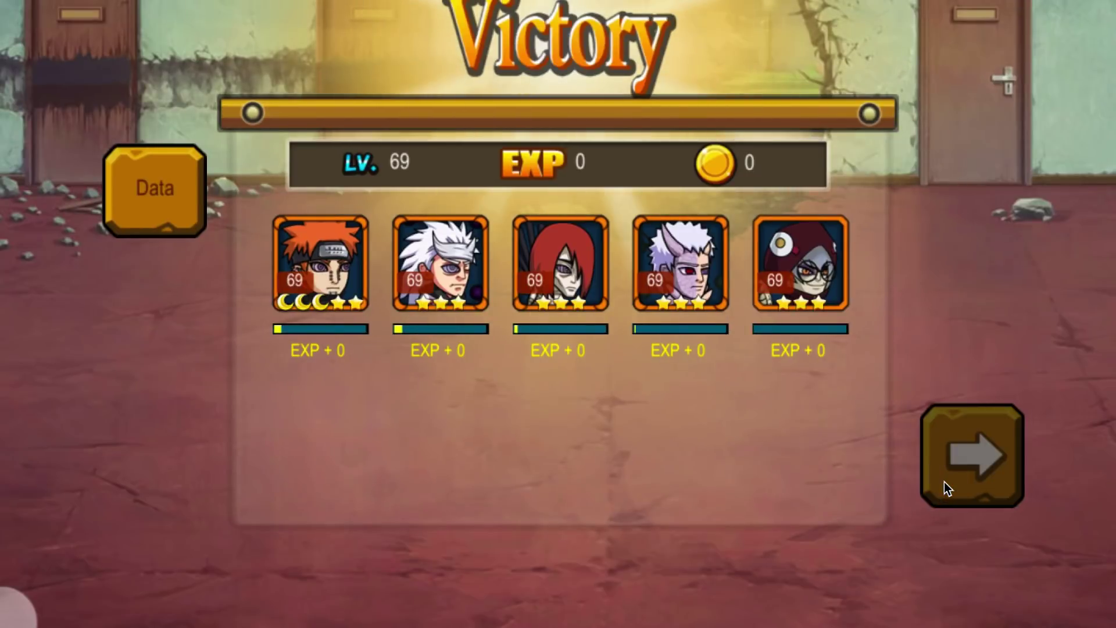
left_click(944, 482)
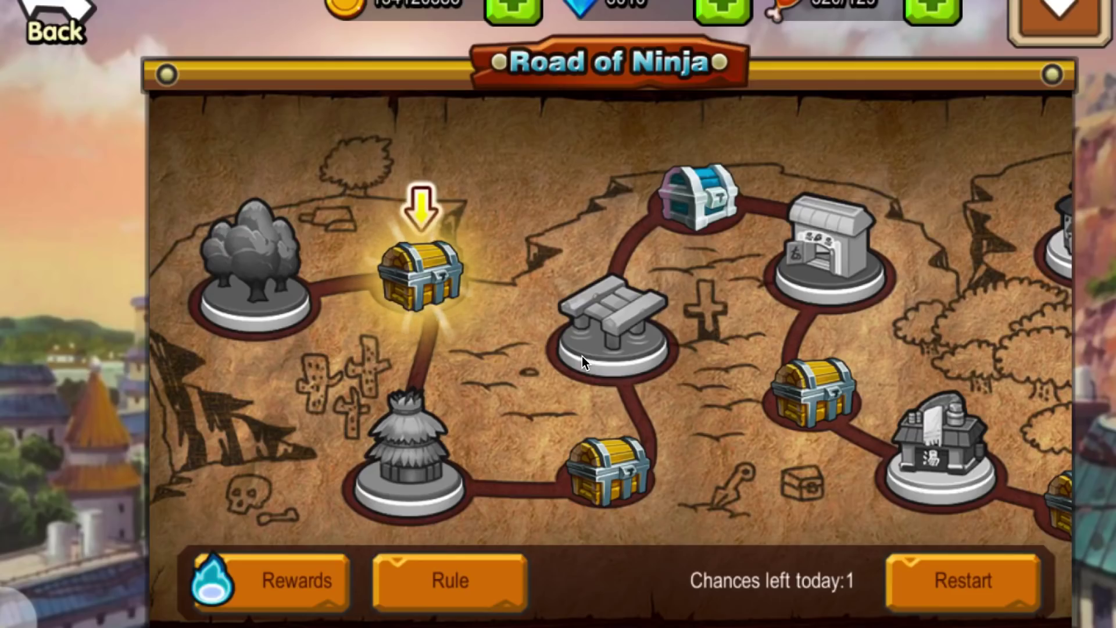
left_click(397, 264)
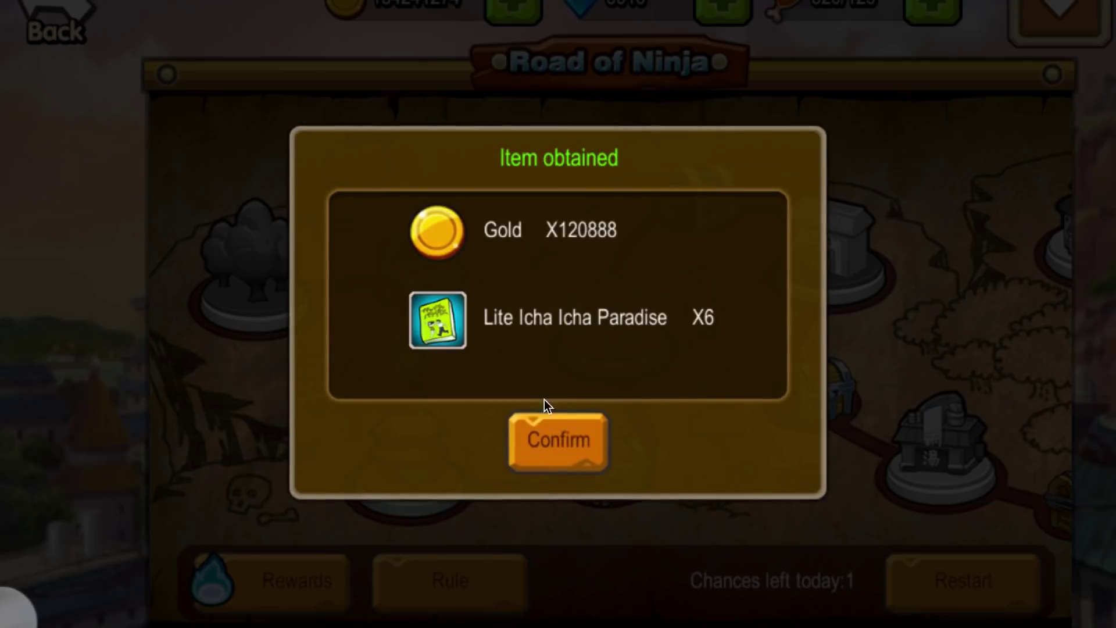
left_click(545, 410)
- Check Divine Tai Scroll sources for evolving Sage Kabuto's Superior Taijutsu (22 of 40 held)
left_click(86, 25)
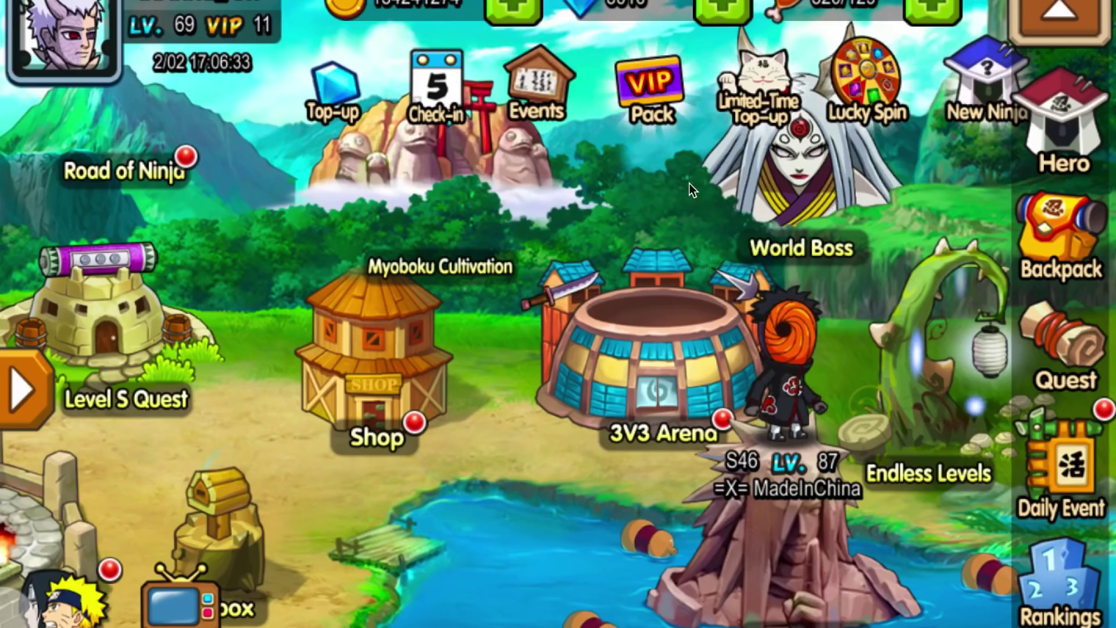
left_click(1075, 130)
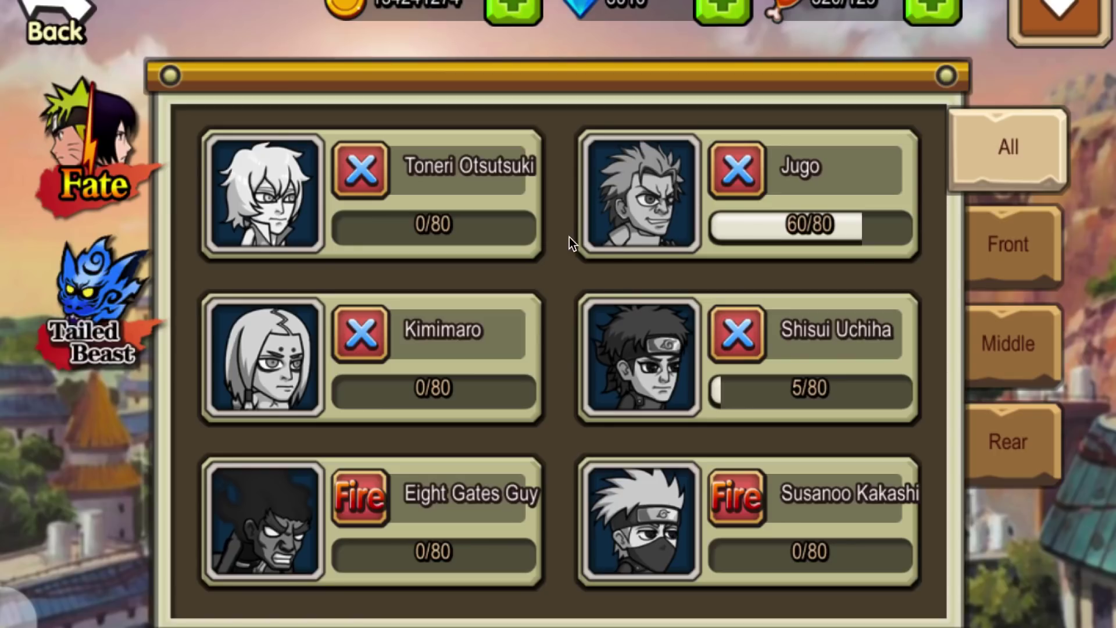
scroll(583, 184, "up", 5)
scroll(613, 492, "up", 5)
scroll(546, 473, "up", 4)
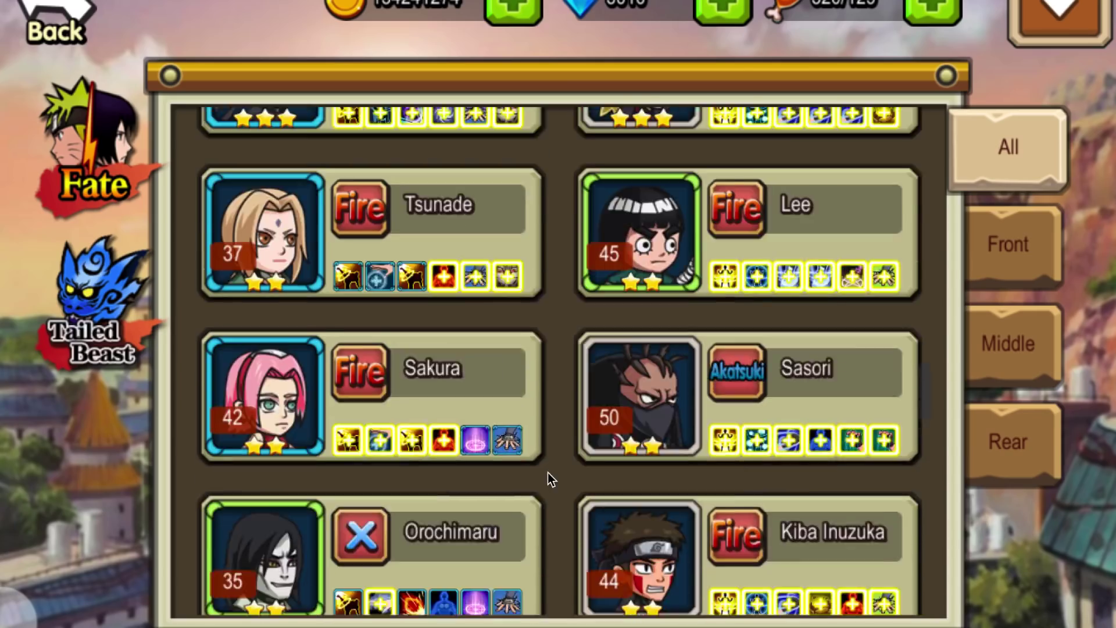
scroll(568, 349, "up", 3)
scroll(578, 201, "up", 4)
scroll(578, 262, "up", 4)
scroll(588, 414, "up", 4)
scroll(570, 280, "up", 3)
scroll(569, 280, "up", 3)
left_click(455, 345)
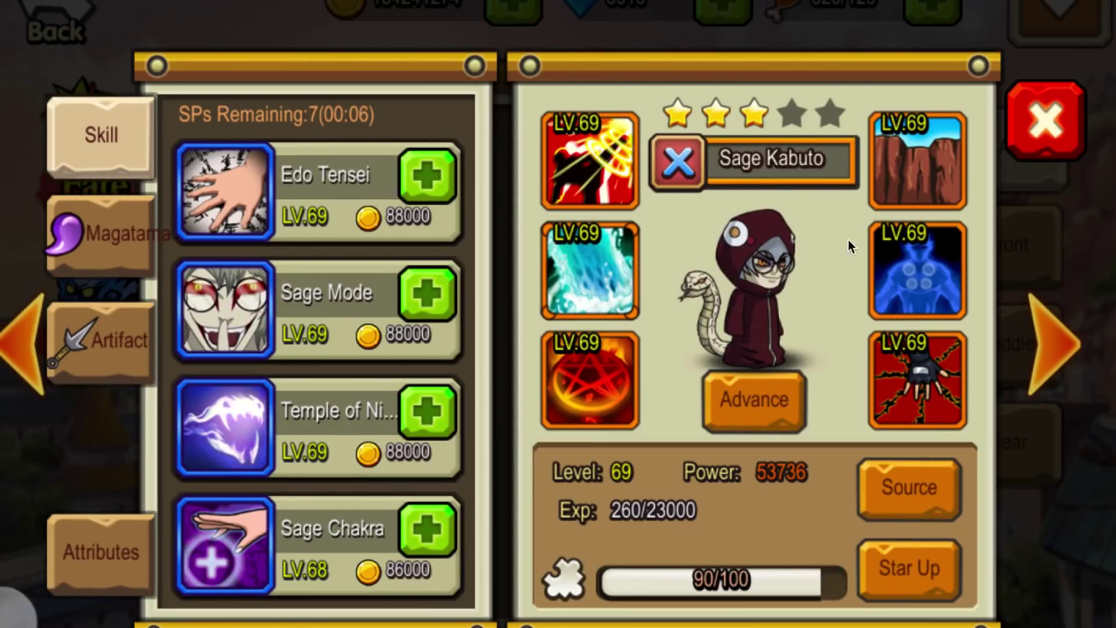
left_click(918, 271)
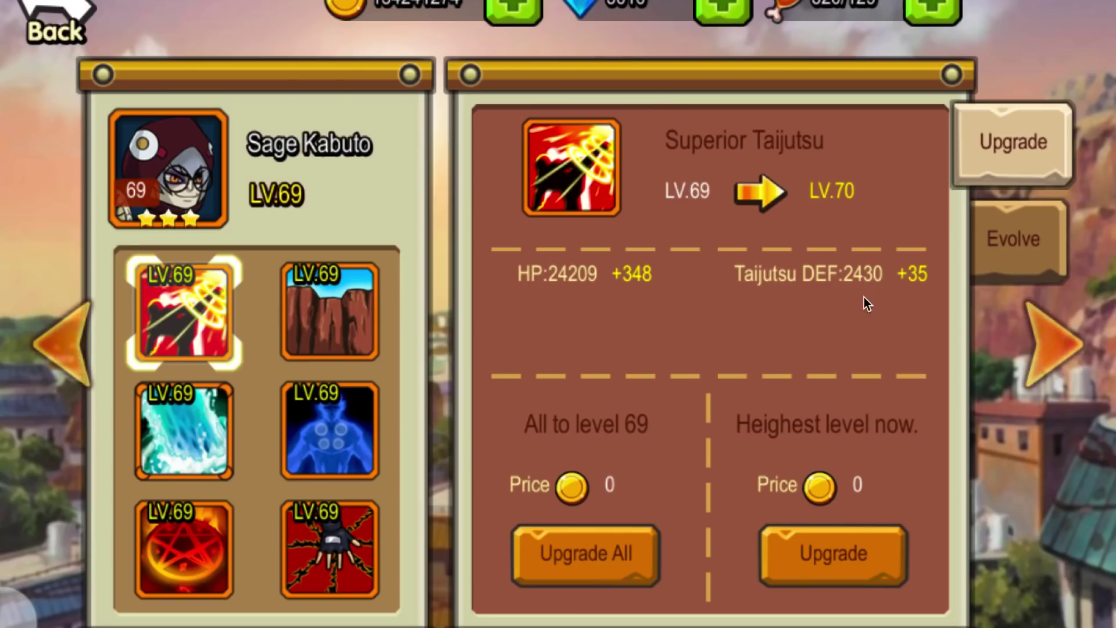
left_click(993, 262)
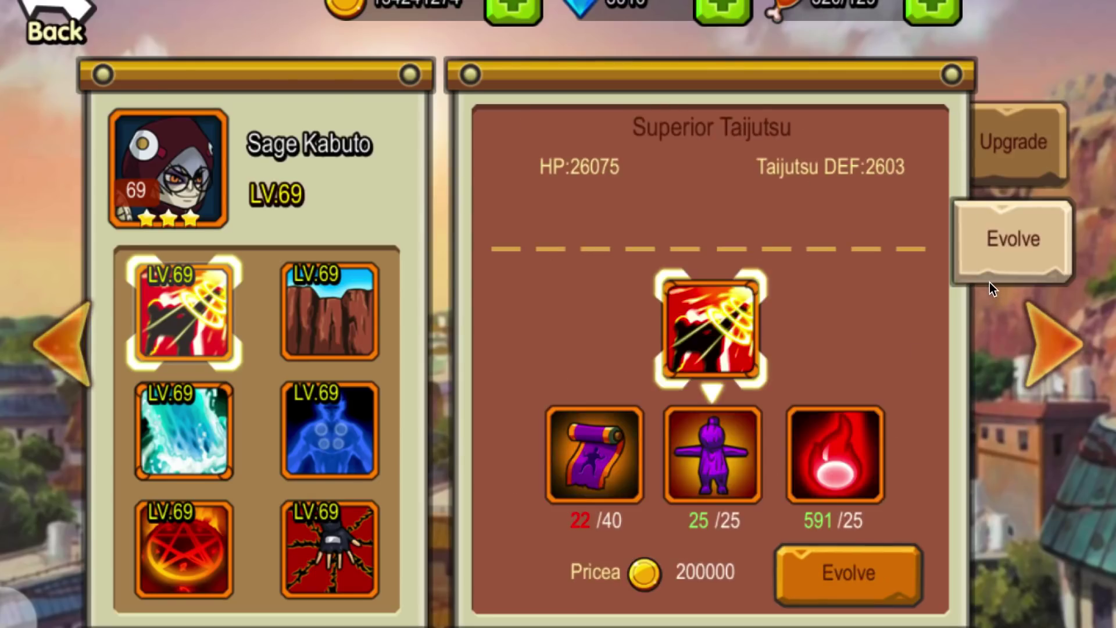
left_click(604, 434)
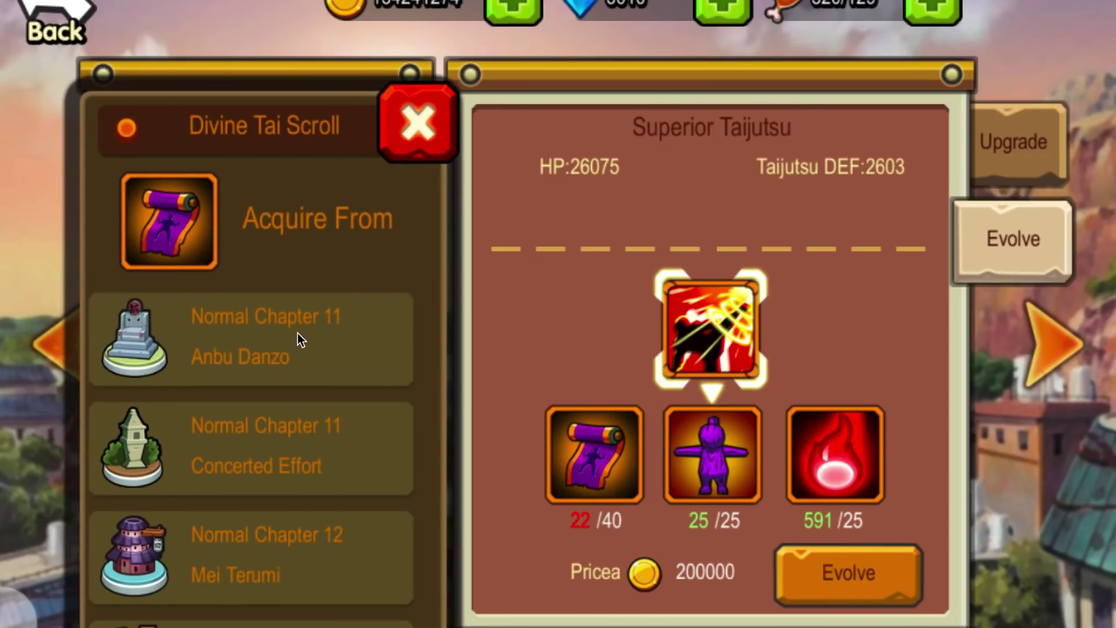
- Sweep the Normal Chapter 11 Anbu Danzo stage 10 times for Divine Tai Scrolls
left_click(258, 334)
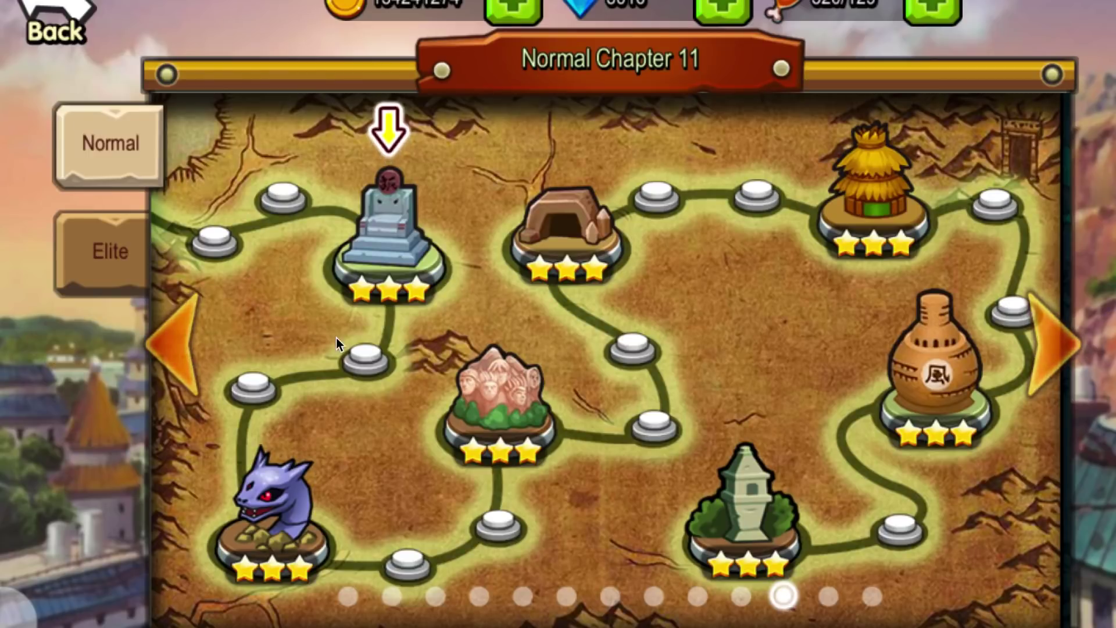
left_click(386, 235)
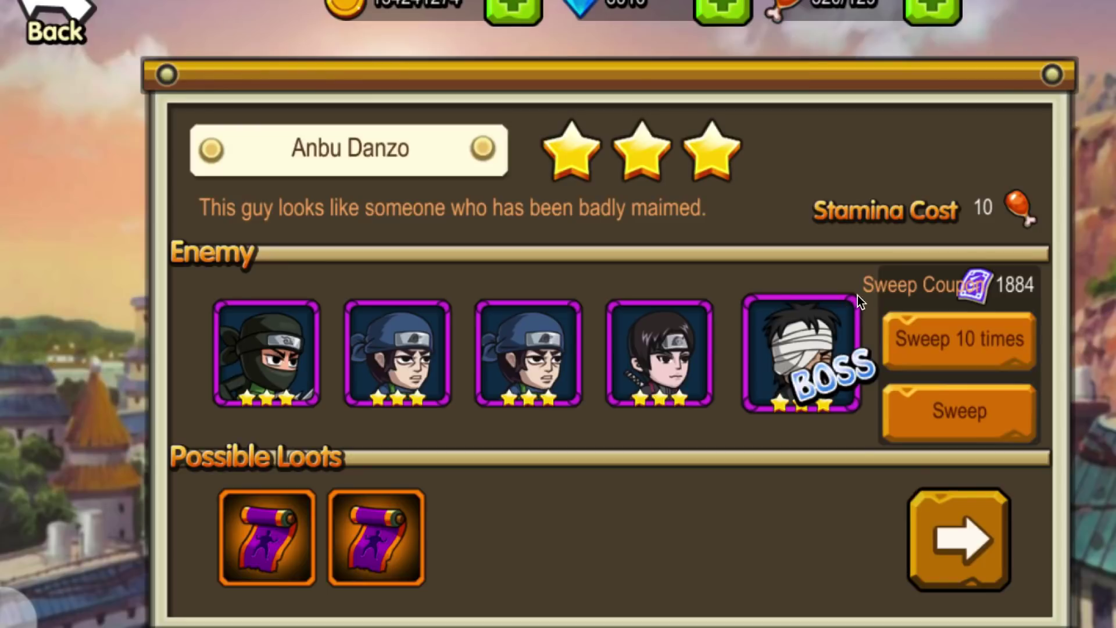
left_click(910, 342)
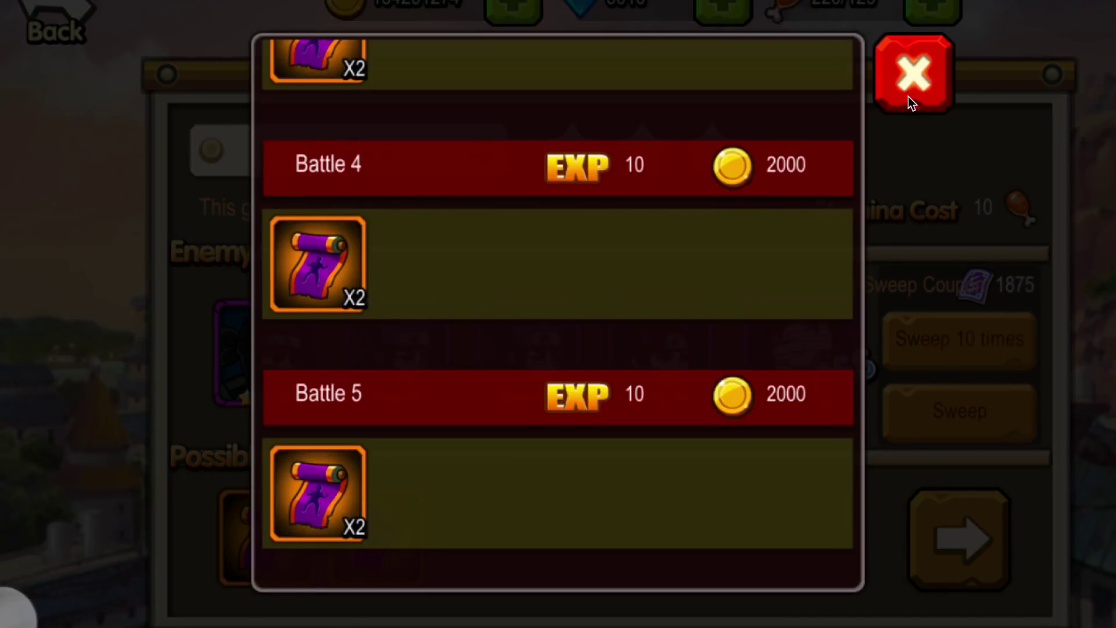
left_click(908, 97)
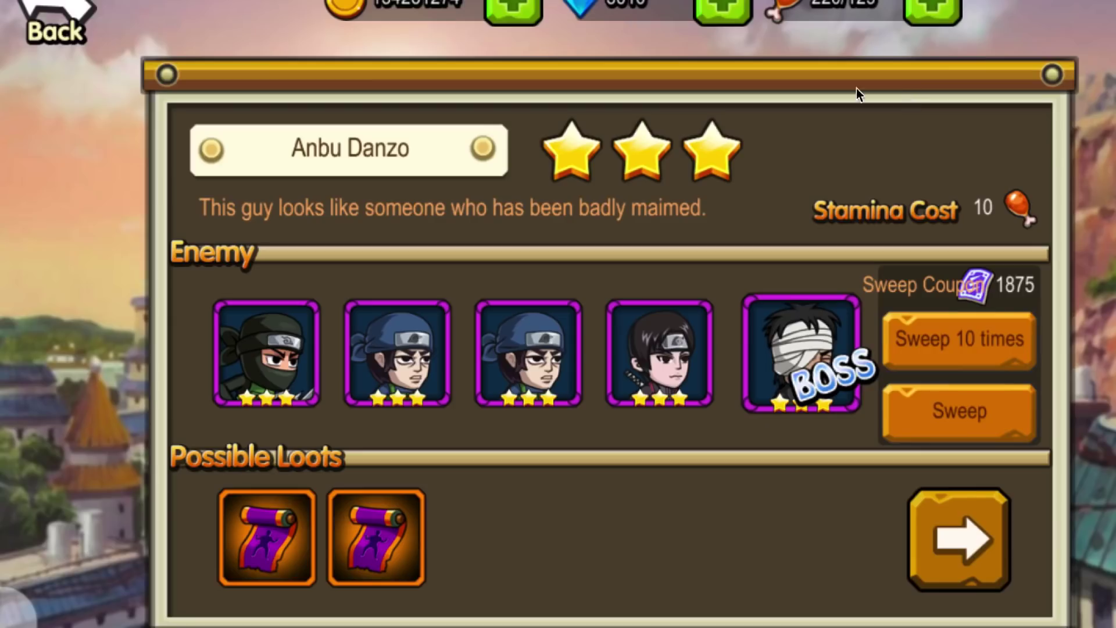
- Evolve Superior Taijutsu into Divine Taijutsu, then view Mud Wall's evolve requirements
left_click(57, 22)
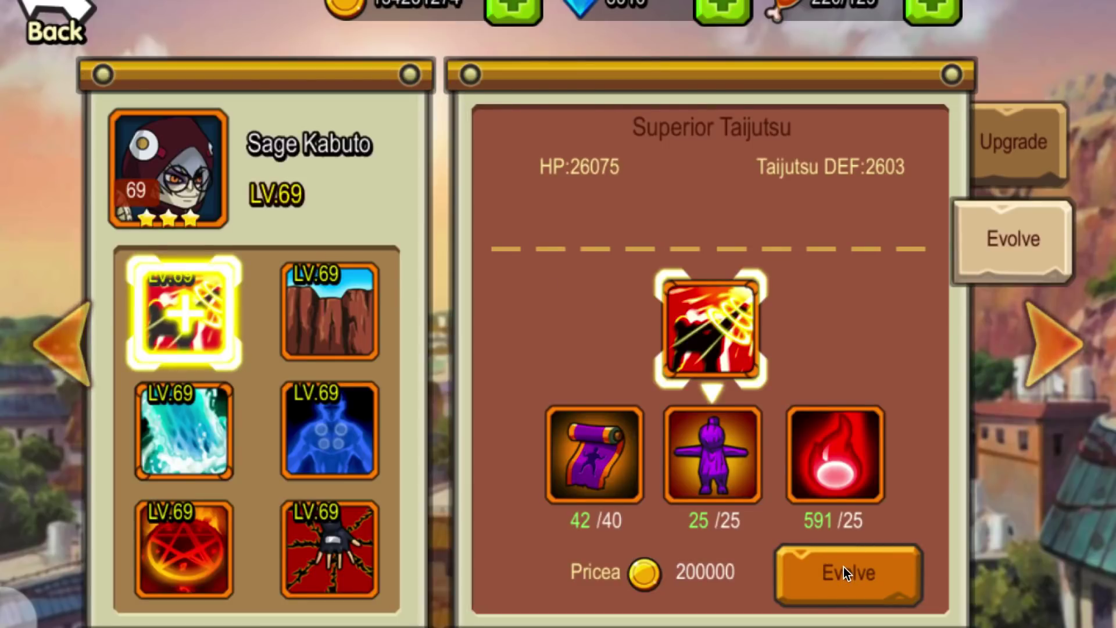
left_click(844, 567)
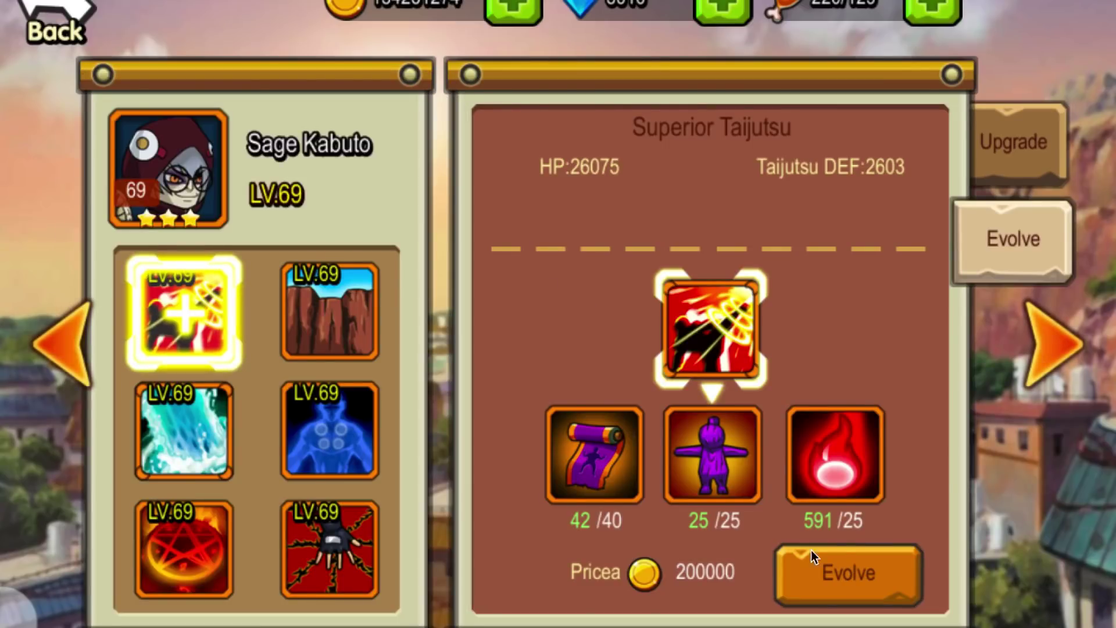
left_click(351, 338)
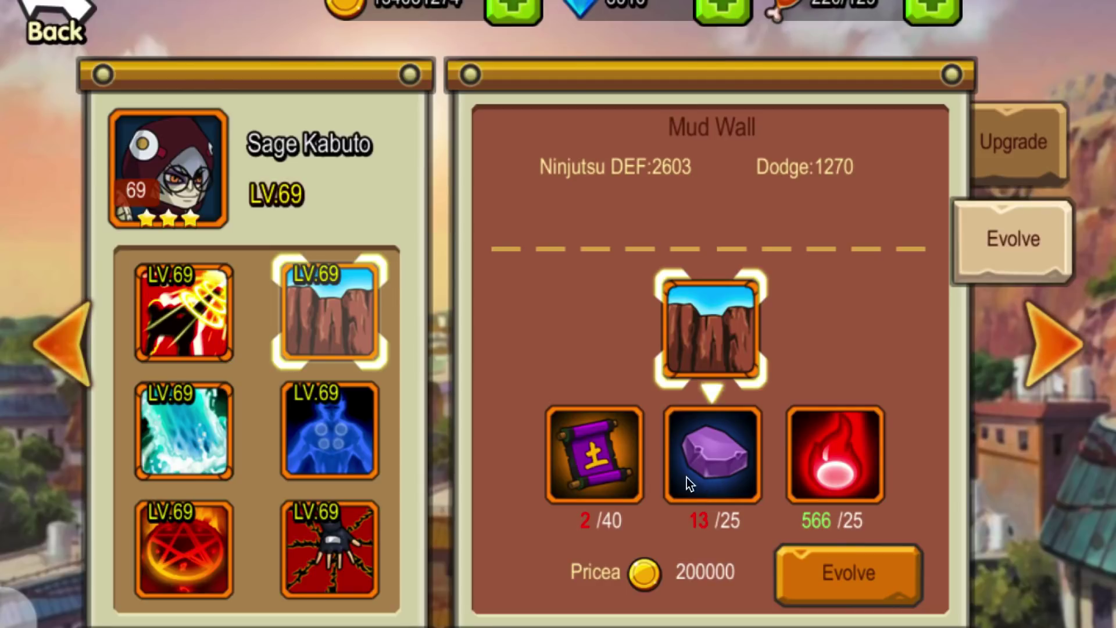